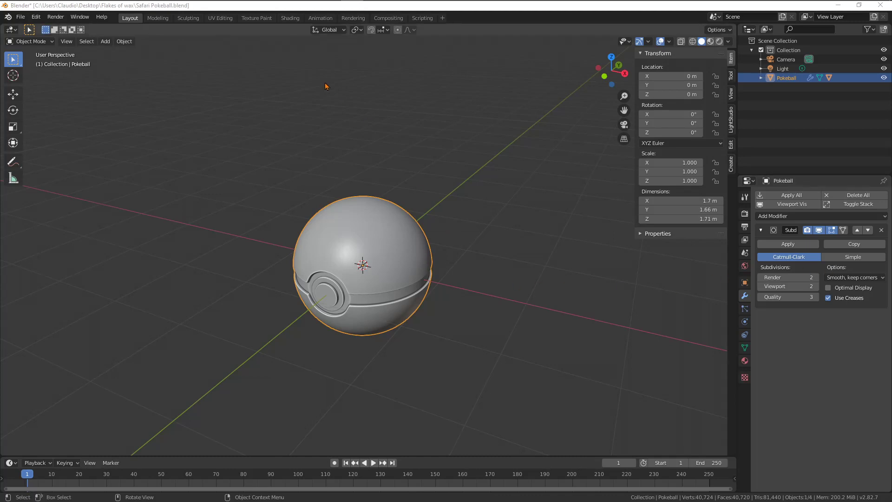
Open the Shading workspace, check the node editor's shader type, then browse editor types from Layout.
left_click(290, 18)
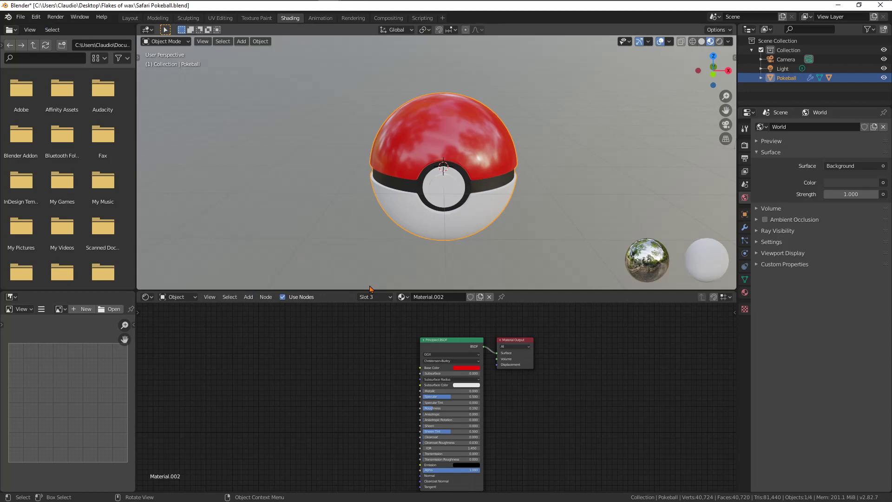
left_click(146, 297)
left_click(176, 297)
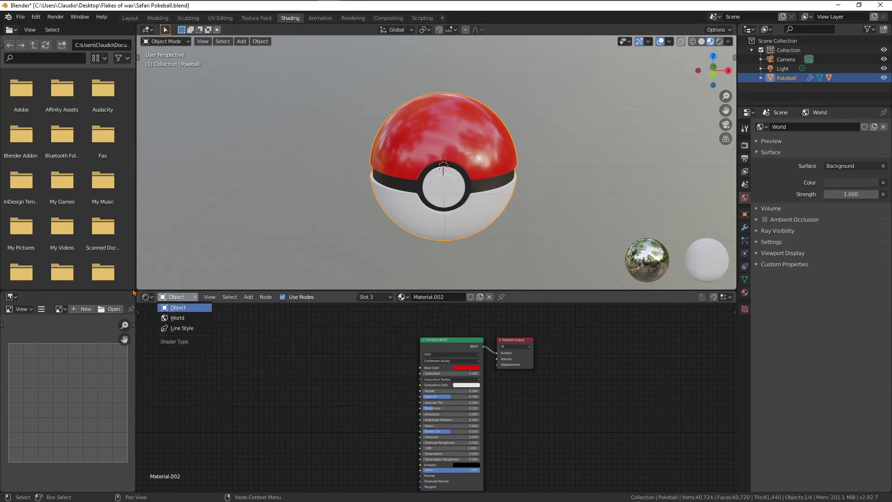
left_click(130, 18)
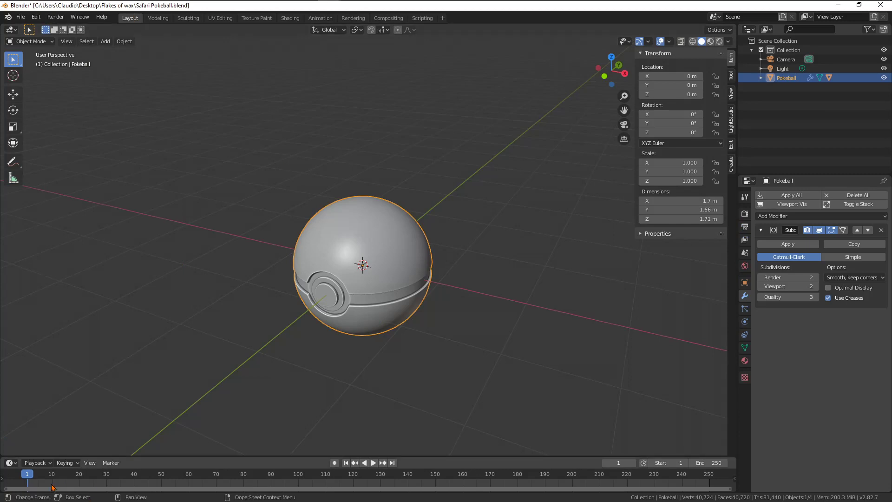
left_click(13, 464)
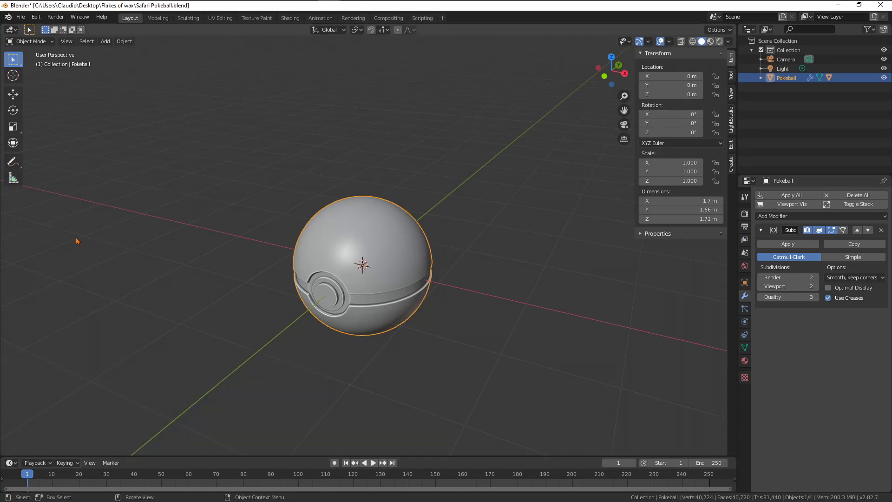
left_click(11, 463)
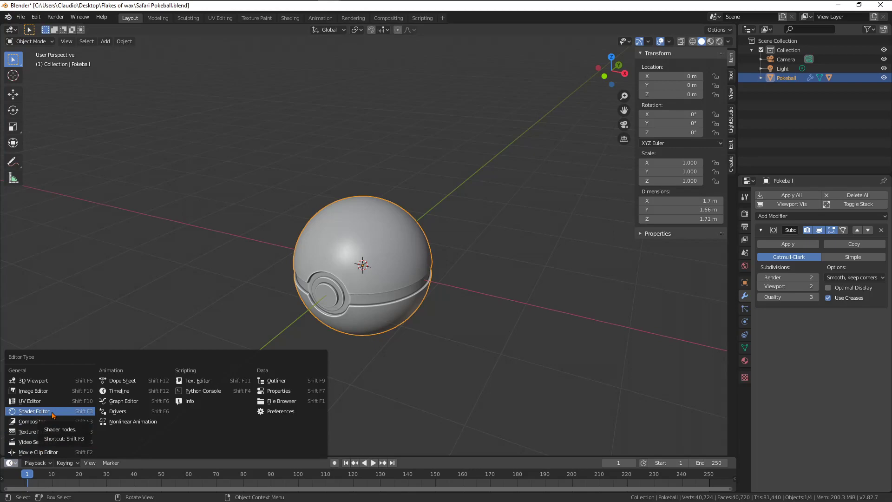
Return to Shading and zoom and orbit around the red-and-white Pokeball and its nodes.
left_click(290, 18)
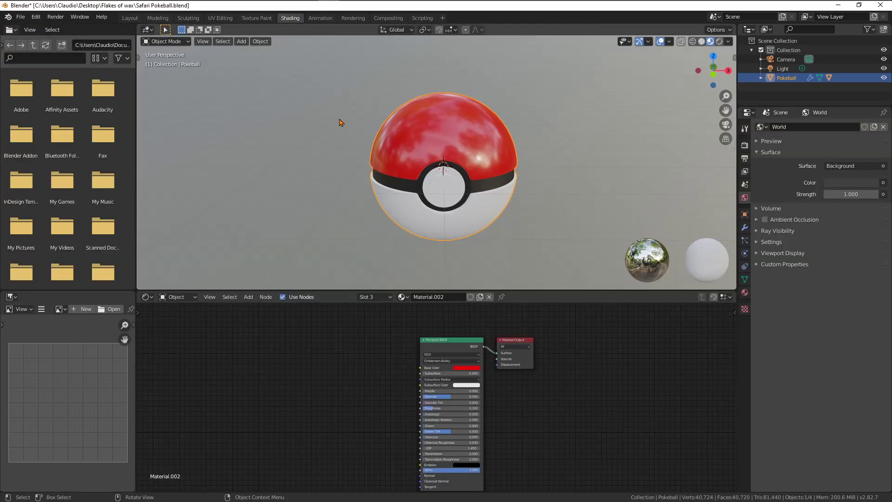
scroll(504, 412, "up", 1)
middle_click_drag(523, 175, 506, 191)
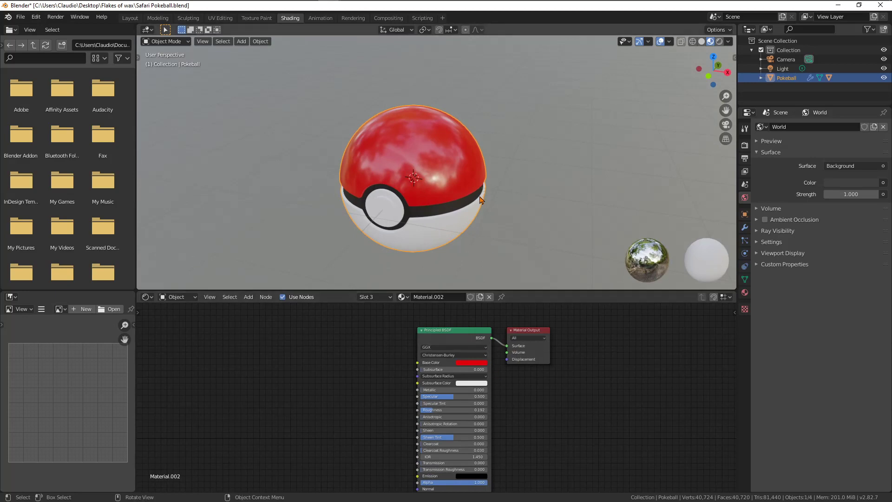
scroll(364, 420, "up", 3)
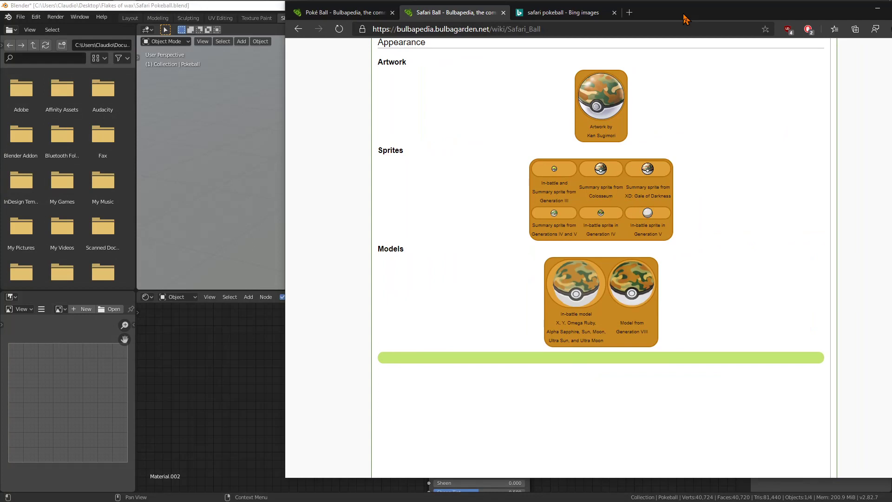
left_click_drag(686, 19, 677, 29)
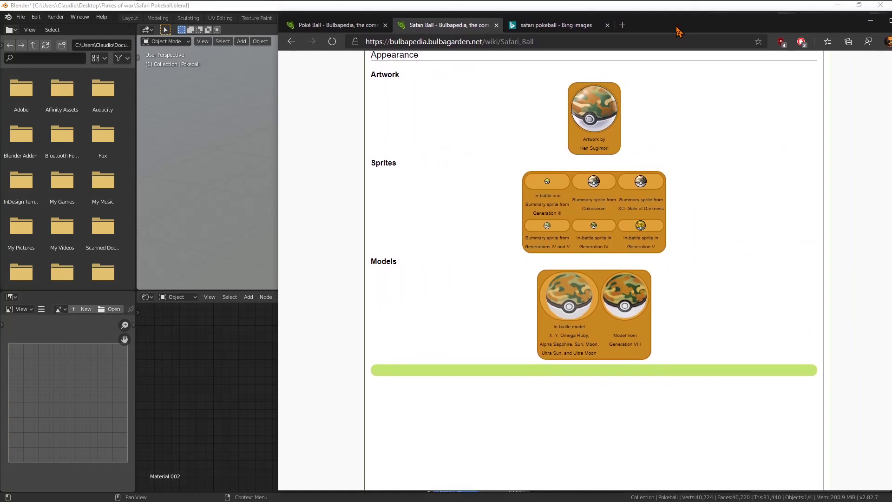
left_click_drag(677, 31, 678, 38)
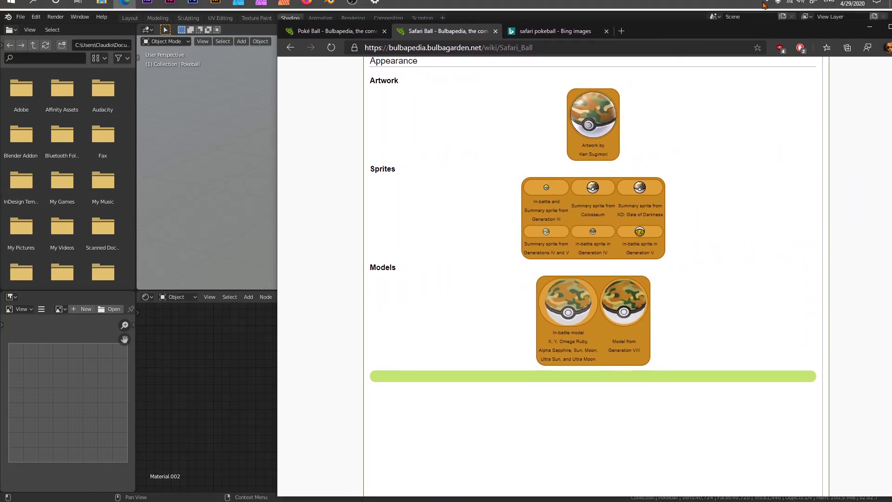
left_click_drag(678, 37, 809, 110)
key("alt+Tab")
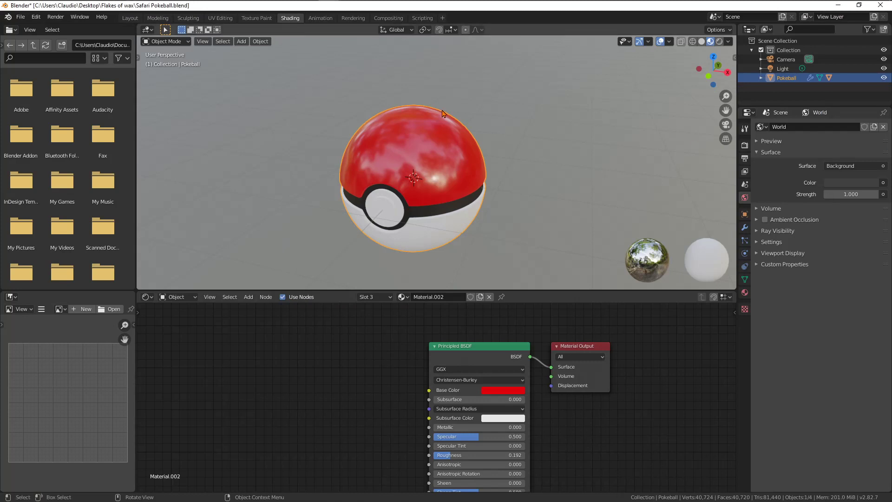
Add a ColorRamp node to the left of the Principled BSDF.
scroll(333, 383, "down", 1)
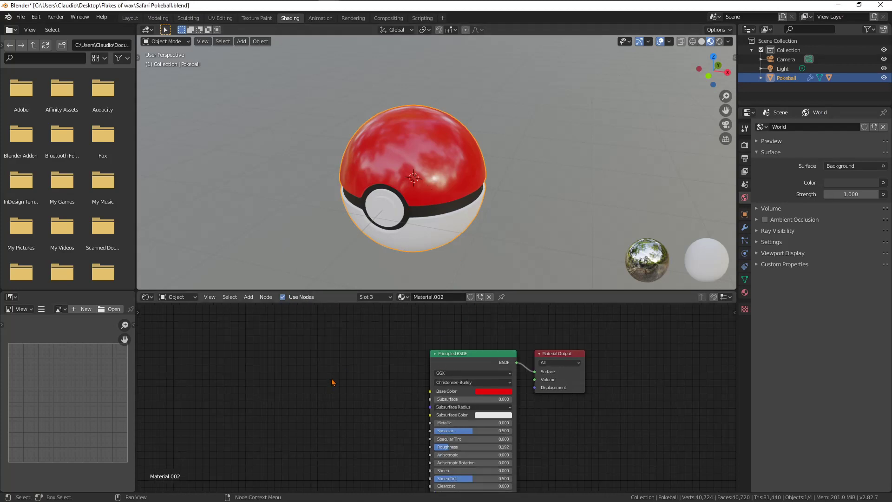
middle_click_drag(333, 383, 372, 363)
scroll(367, 376, "up", 1)
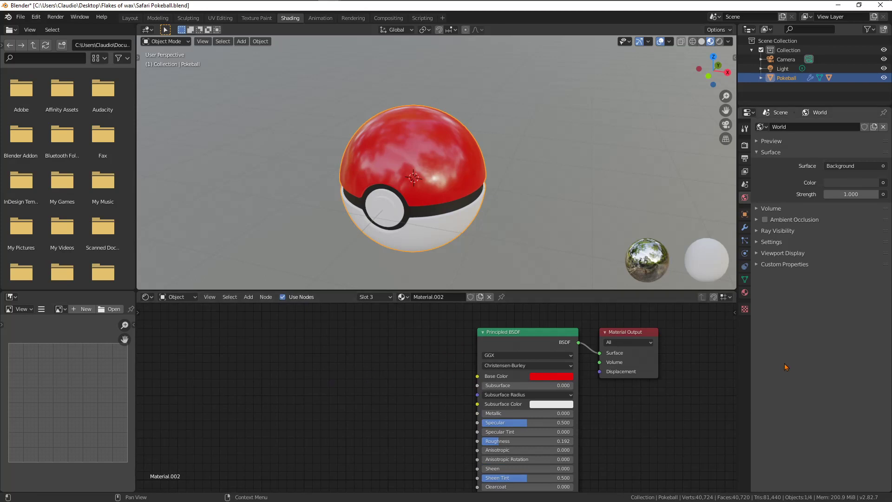
scroll(437, 397, "up", 1)
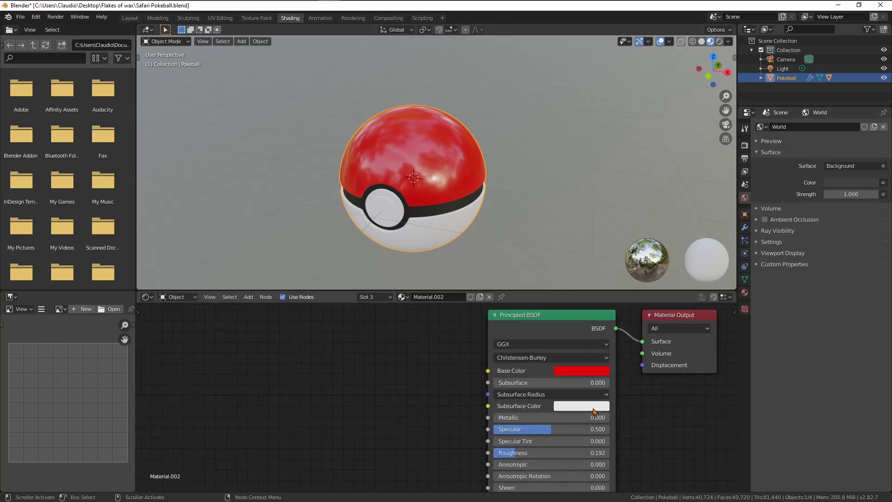
middle_click_drag(380, 400, 364, 421)
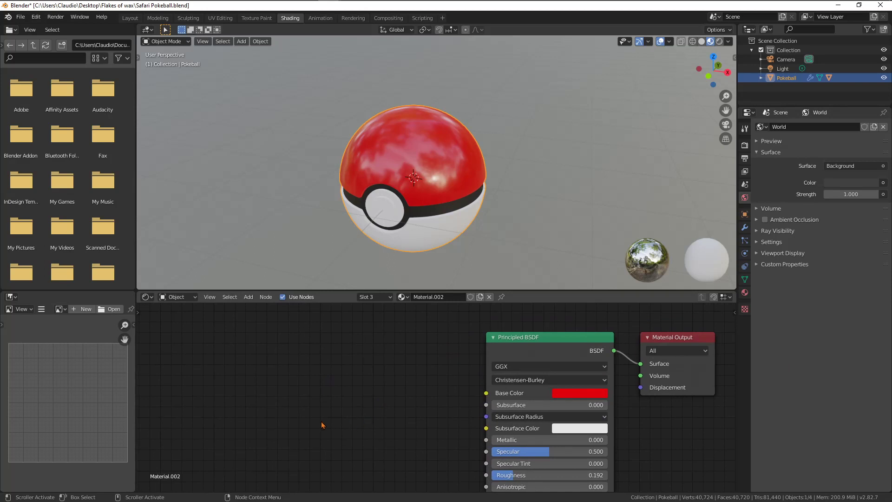
left_click(248, 296)
mouse_move(276, 362)
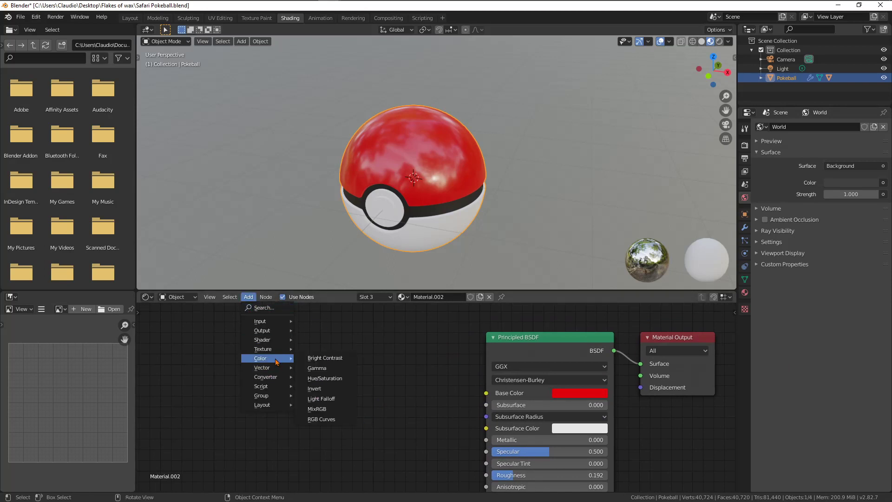
mouse_move(274, 378)
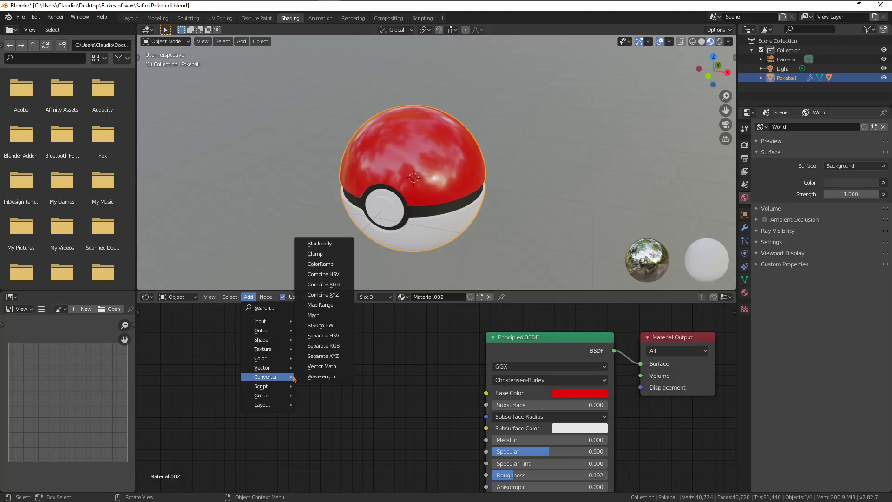
left_click(341, 264)
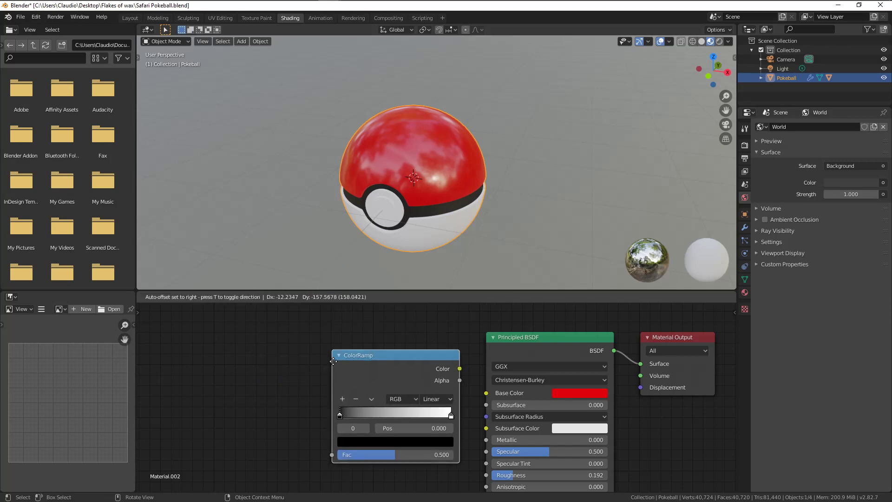
left_click(270, 359)
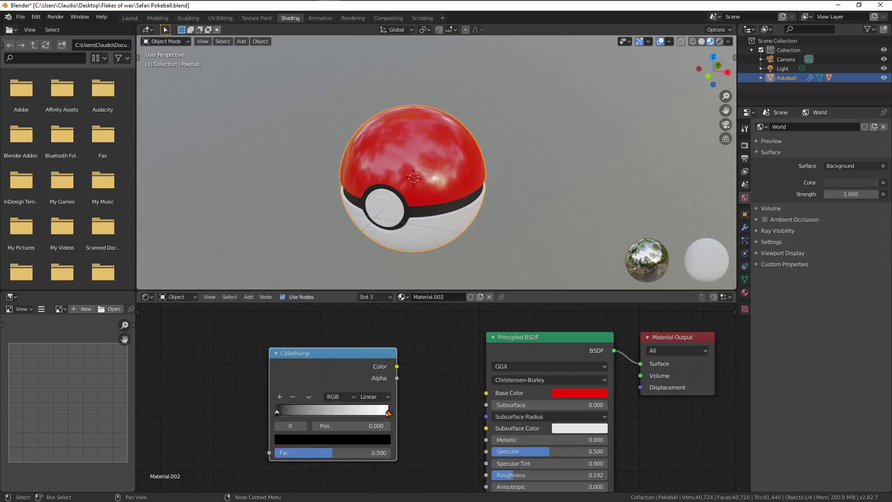
Make the ramp Constant, connect it to Base Color, and put its right stop at 0.532.
left_click(381, 397)
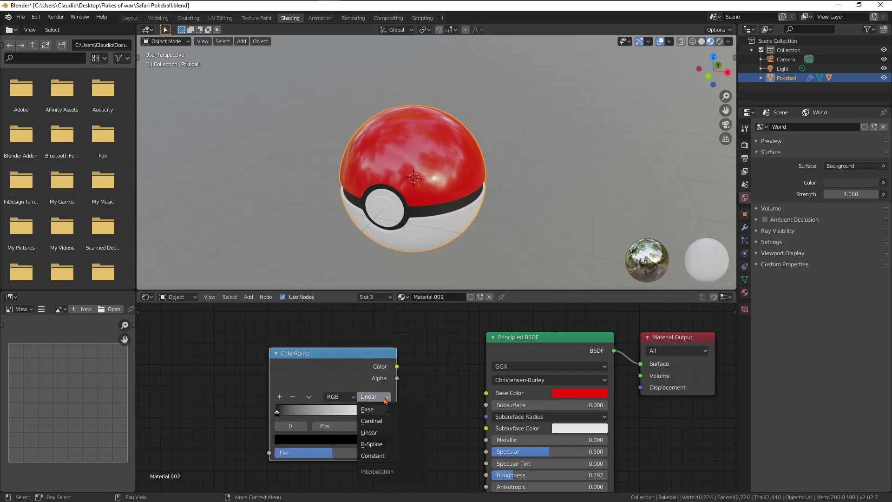
left_click(392, 455)
left_click_drag(389, 413, 345, 413)
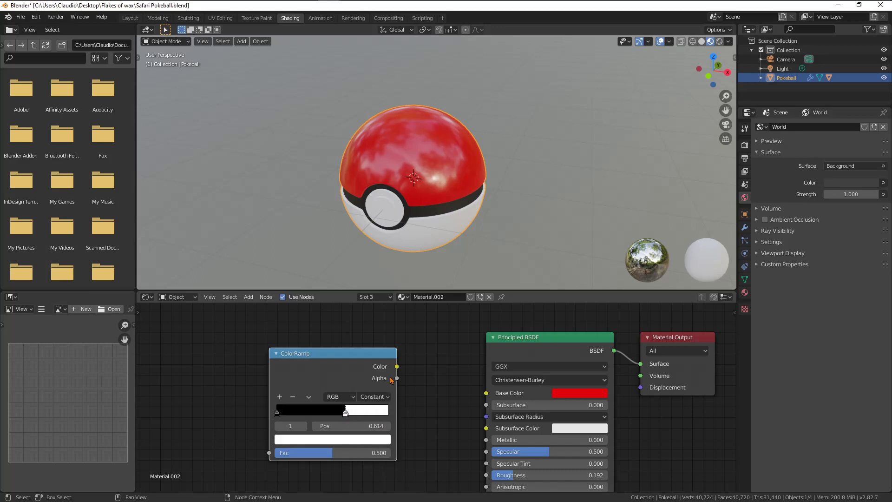
left_click_drag(397, 367, 487, 393)
left_click_drag(377, 354, 432, 344)
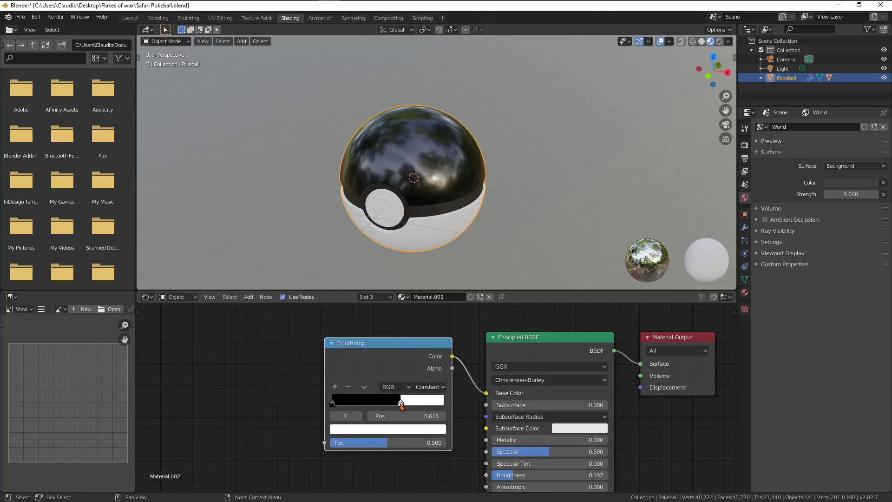
left_click_drag(401, 406, 393, 405)
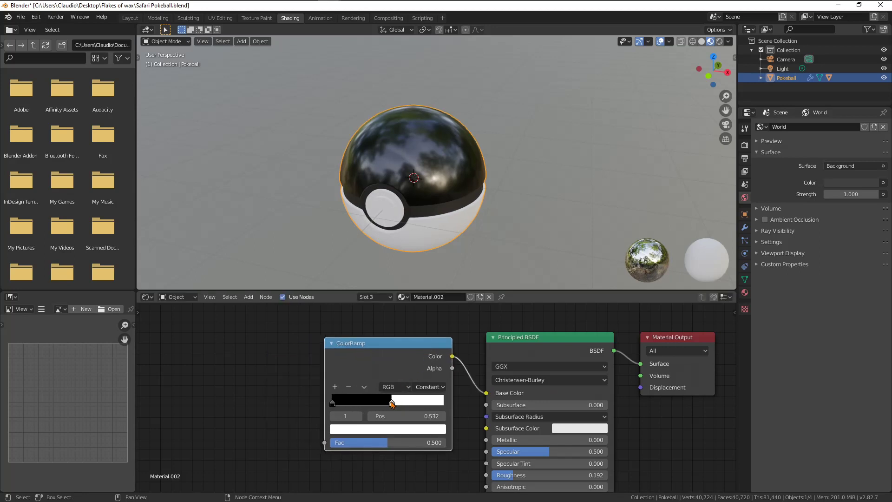
Add a Noise Texture and feed its colour into the ColorRamp's Fac.
left_click(248, 296)
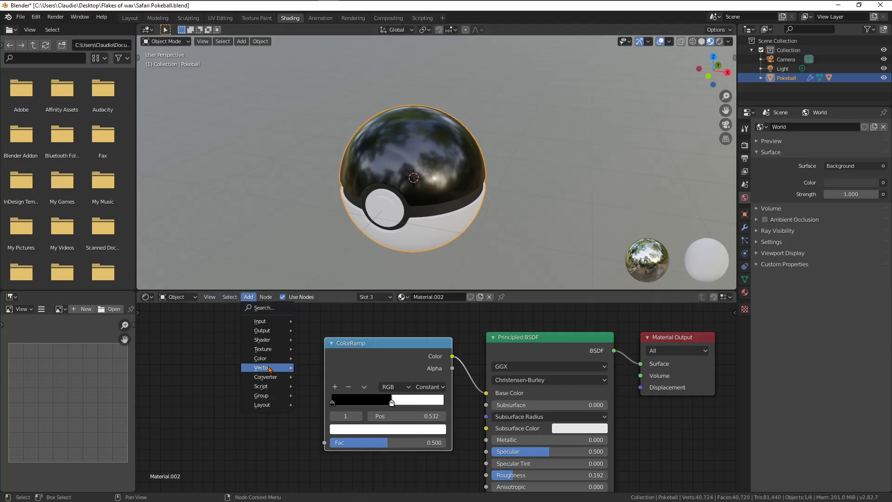
mouse_move(279, 350)
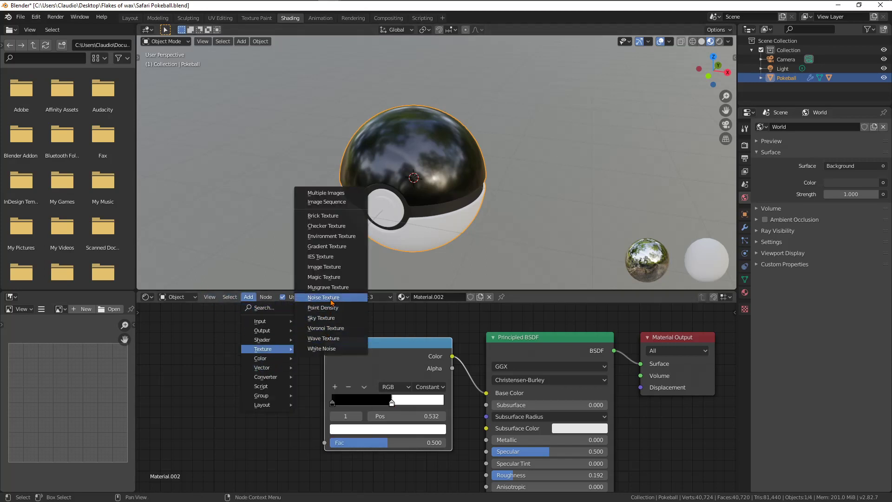
left_click(332, 298)
left_click(281, 371)
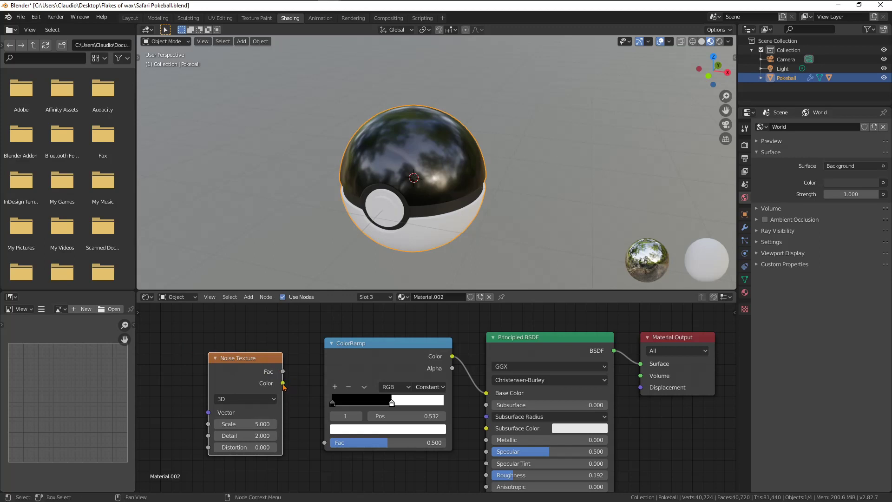
left_click_drag(282, 383, 323, 443)
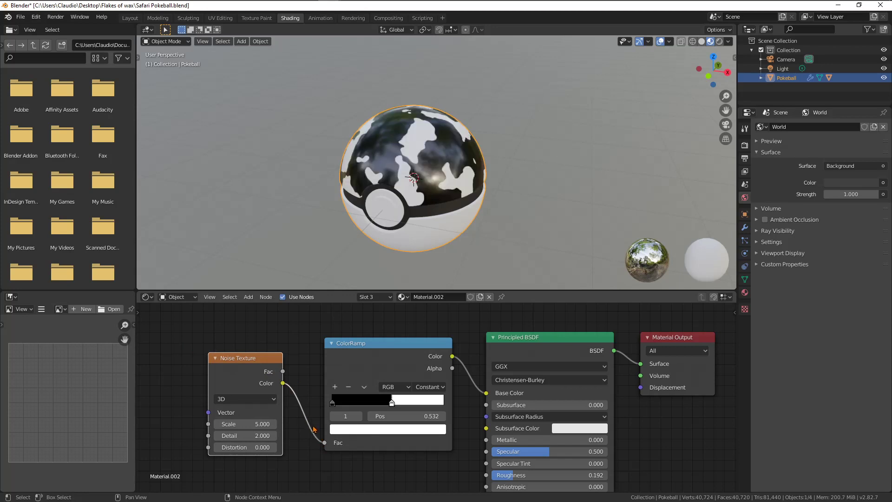
middle_click_drag(435, 236, 432, 247)
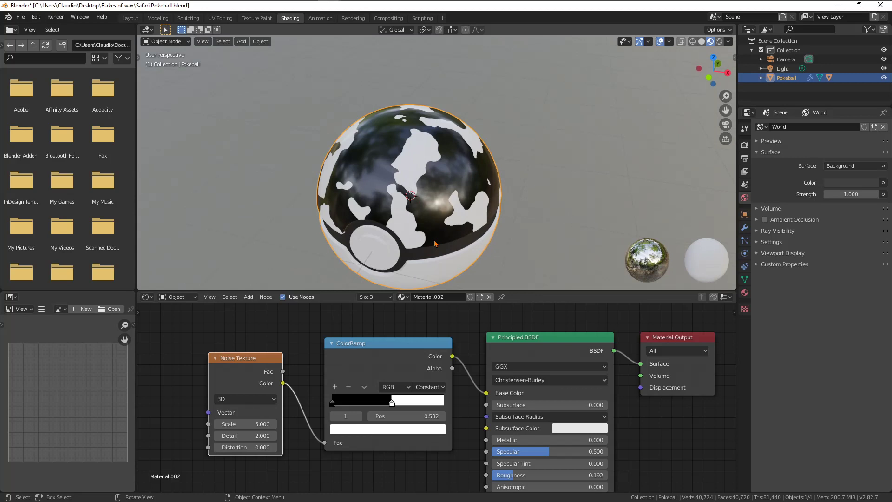
middle_click_drag(455, 245, 475, 244)
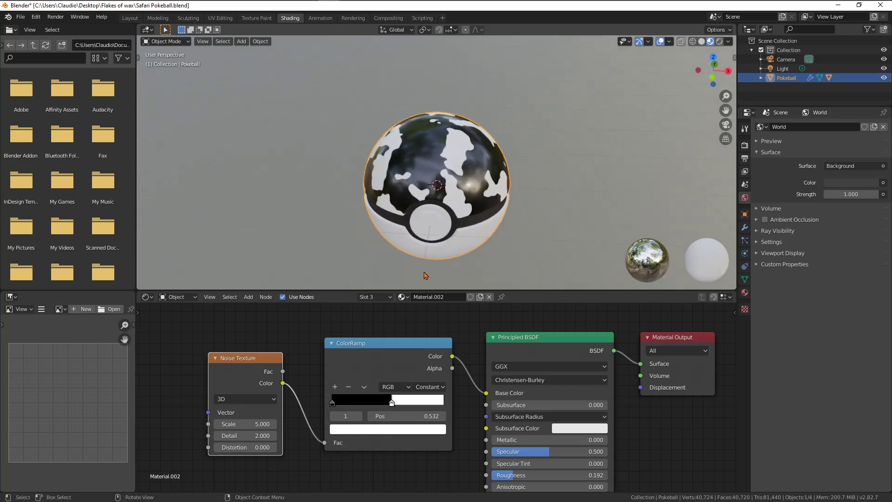
Set the Noise Texture to Scale 3.7, Detail 1.5 and Distortion -0.4.
left_click(258, 425)
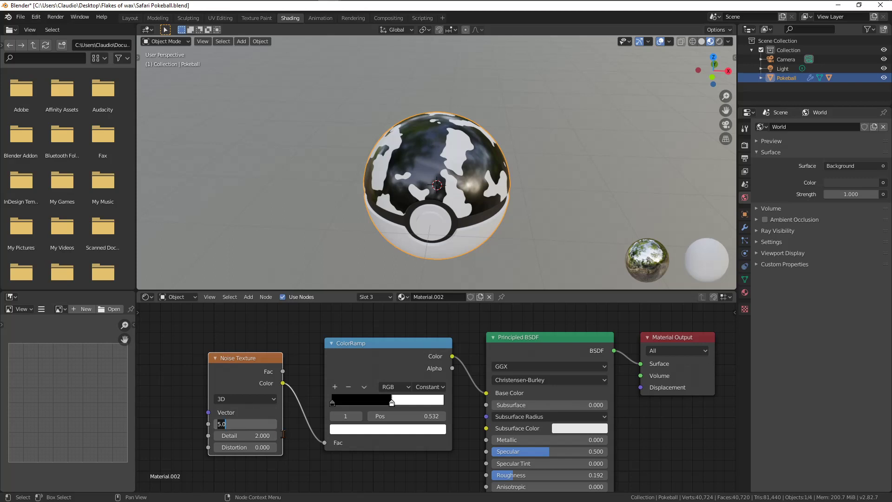
type("3.7")
key("Return")
left_click(262, 440)
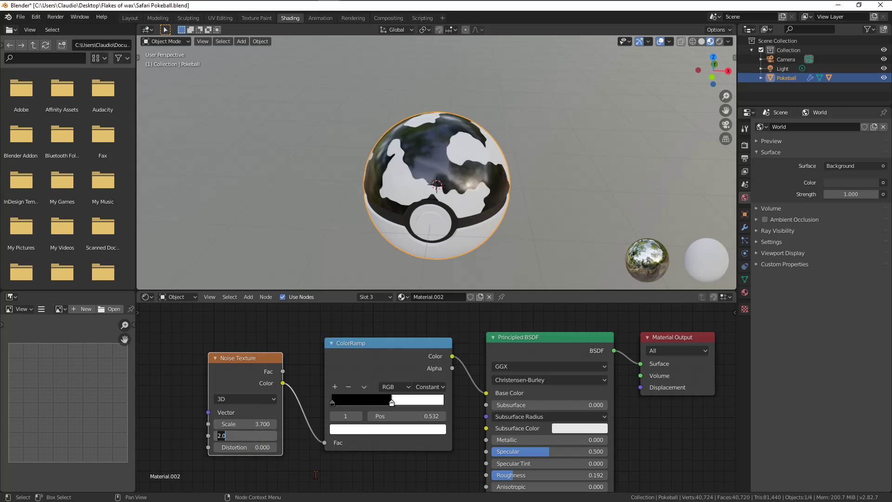
type("1.5")
key("Return")
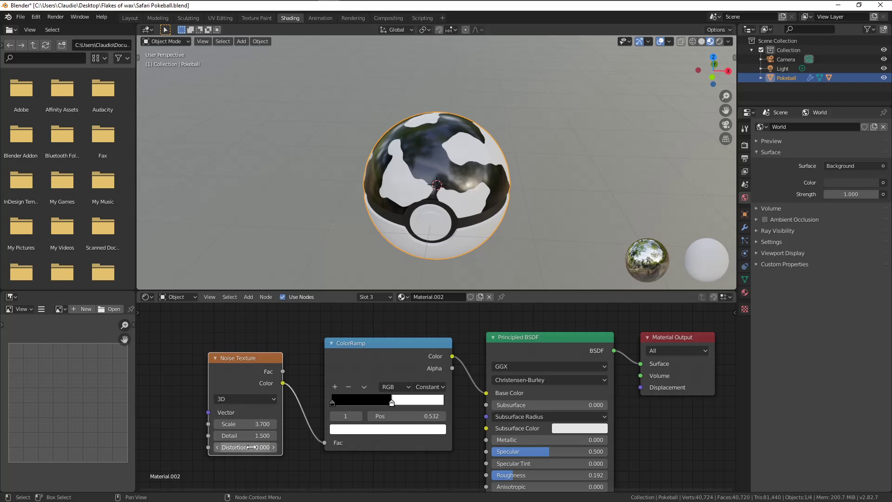
left_click(217, 449)
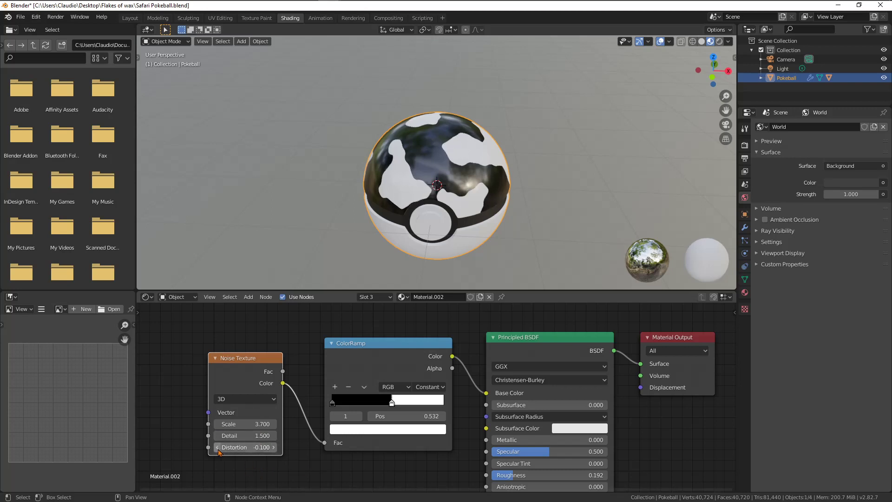
left_click(218, 449)
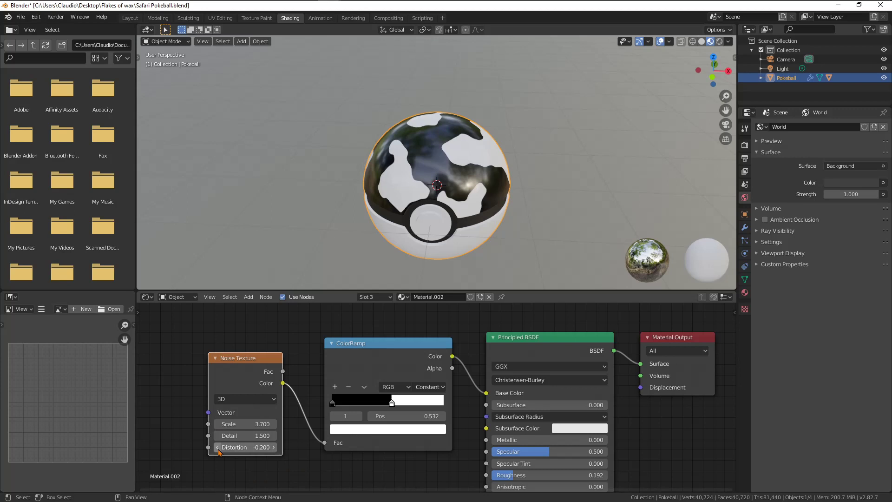
left_click(218, 449)
left_click(218, 449)
left_click(218, 449)
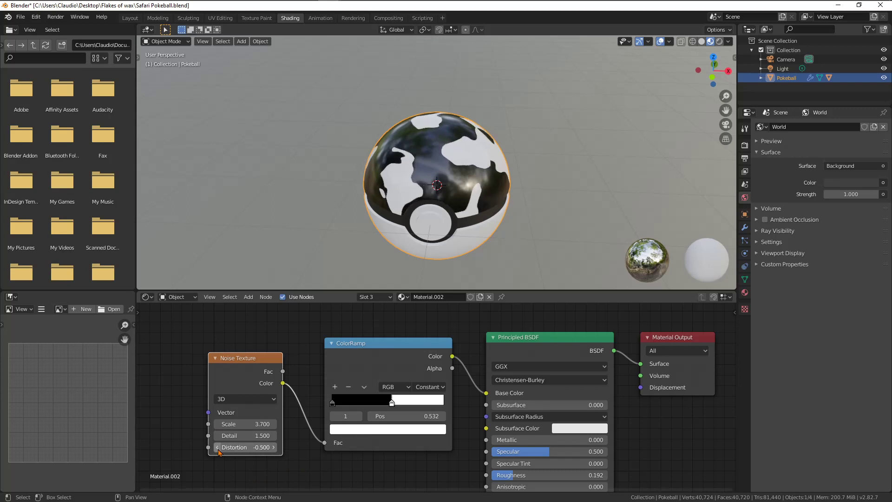
left_click(274, 448)
mouse_move(506, 215)
middle_mouse_down()
mouse_move(498, 198)
mouse_move(500, 207)
middle_mouse_up()
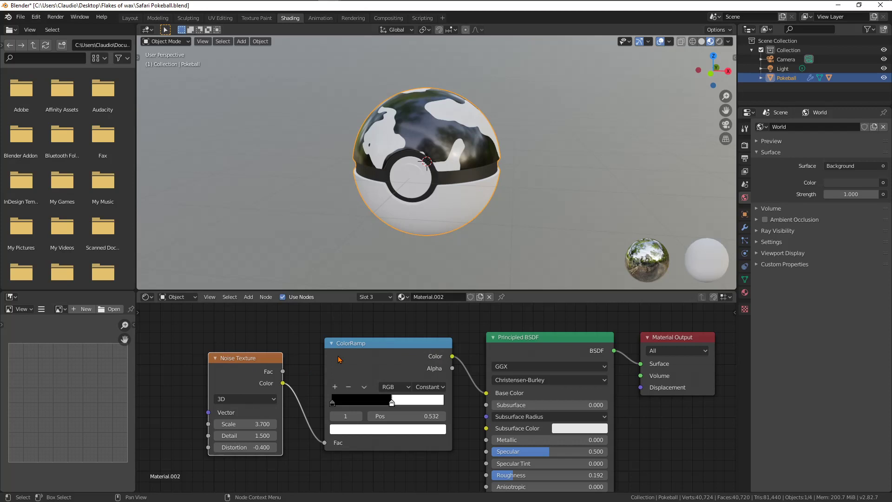
Move the Noise Texture and ColorRamp pair and duplicate it below the originals.
left_click_drag(265, 336, 386, 454)
left_click_drag(381, 376, 304, 346)
scroll(376, 378, "down", 2)
scroll(377, 381, "down", 2)
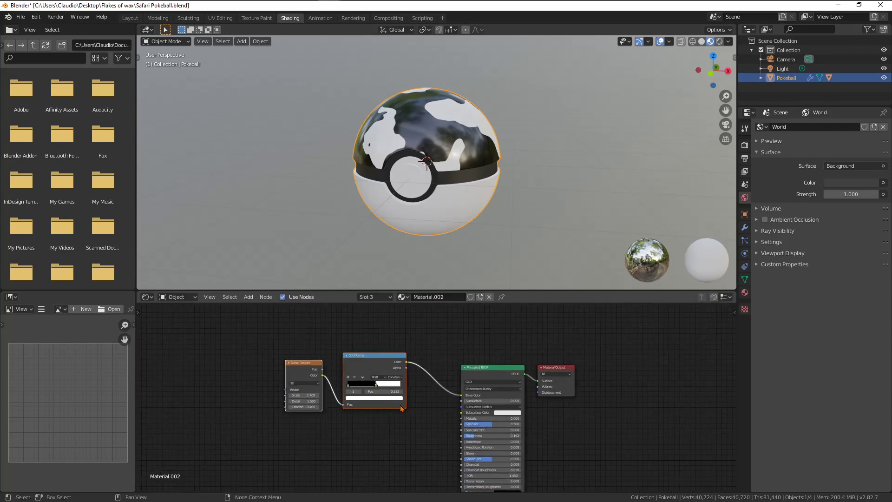
middle_click_drag(377, 380, 438, 405)
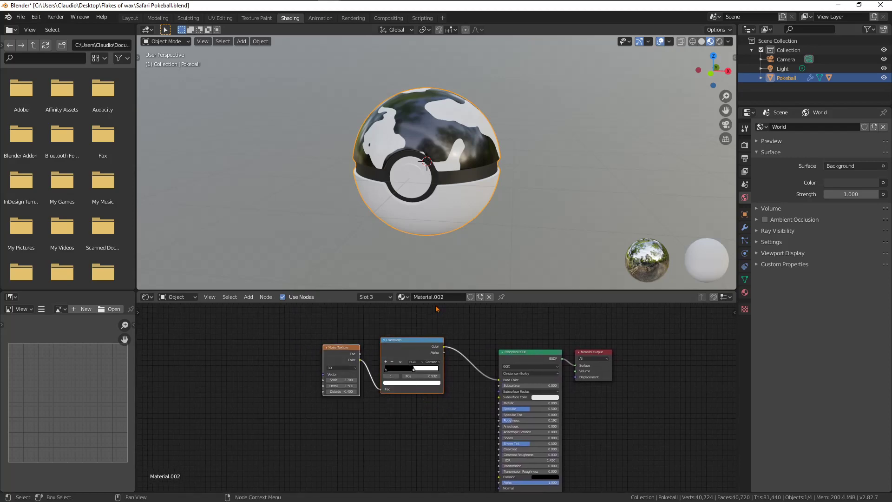
key("shift+d")
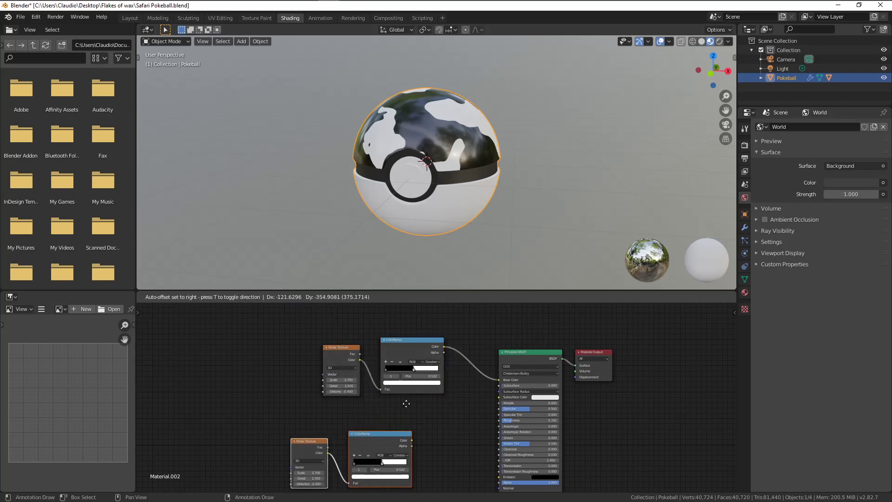
left_click(400, 391)
Enlarge the node editor and slide the copied ramp's white stop to 0.477.
scroll(431, 428, "up", 1)
scroll(448, 441, "up", 1)
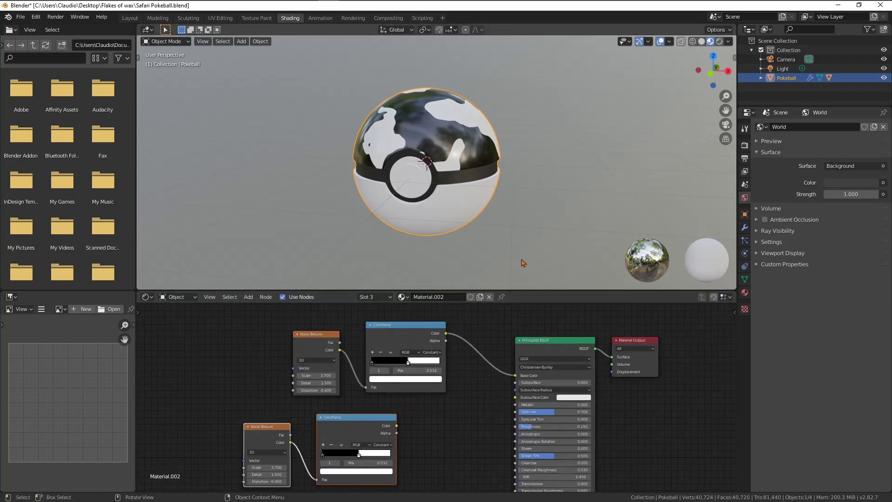
left_click(524, 284)
left_click_drag(525, 291, 524, 216)
scroll(401, 476, "up", 3)
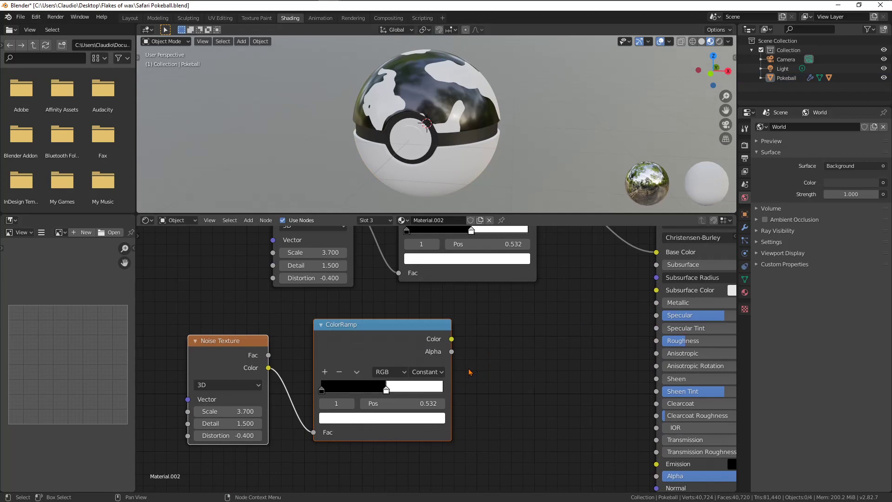
left_click_drag(387, 390, 380, 390)
scroll(501, 384, "down", 2)
middle_click_drag(480, 389, 467, 405)
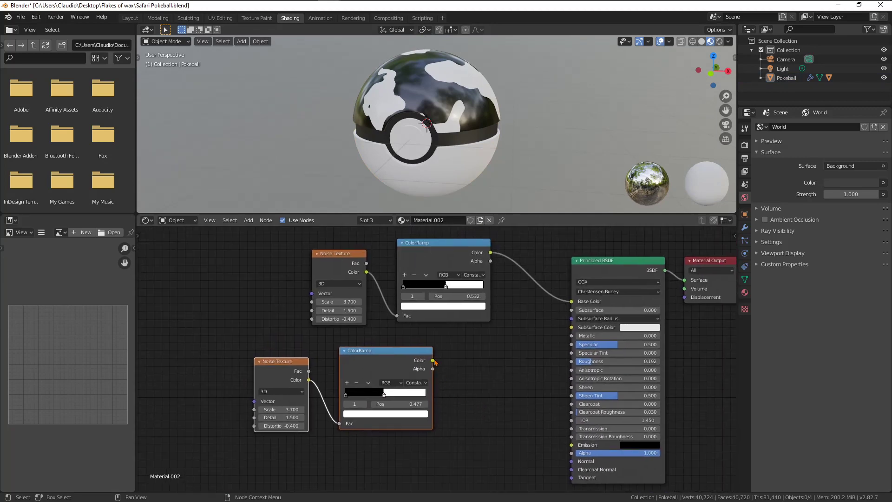
Connect the lower ColorRamp to Base Color and set its dark stop to brown 6F4A1D.
left_click_drag(433, 360, 572, 303)
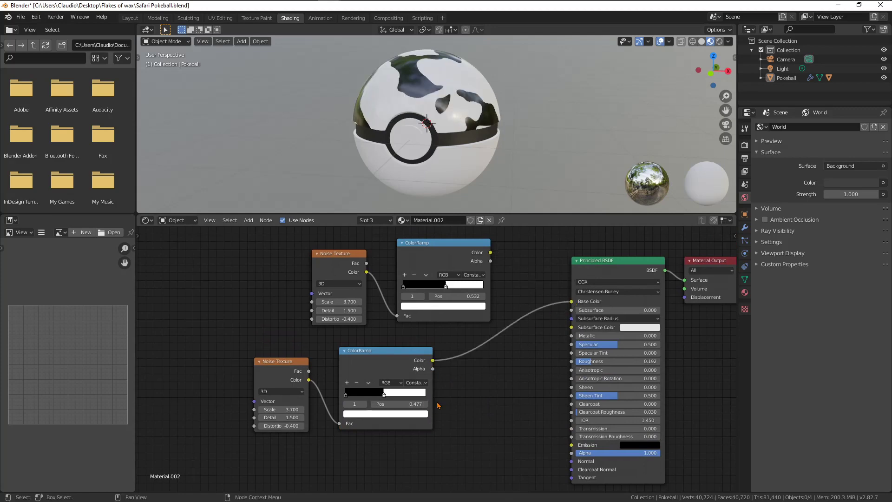
scroll(453, 413, "up", 1, "shift")
scroll(416, 412, "up", 3)
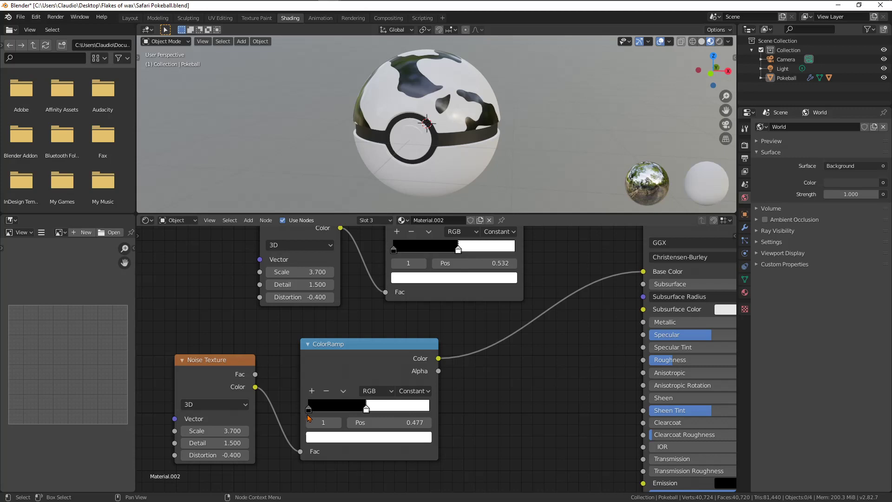
left_click(310, 416)
left_click(309, 410)
left_click(330, 445)
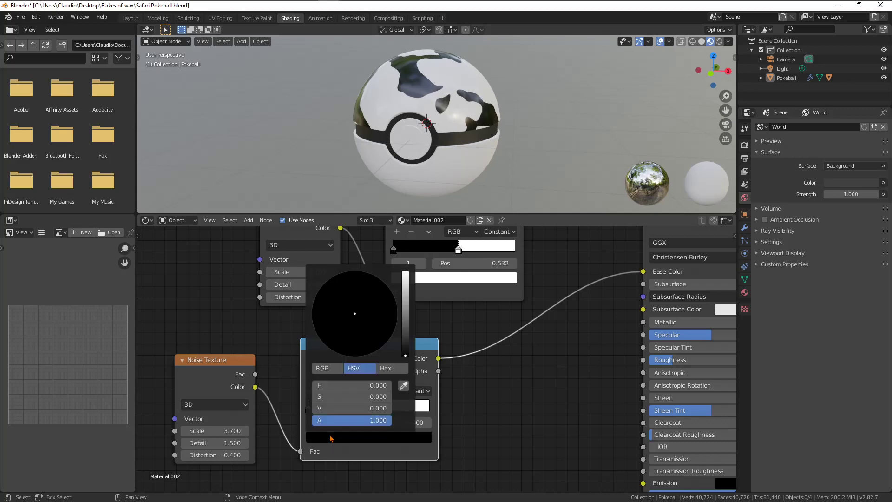
left_click(393, 372)
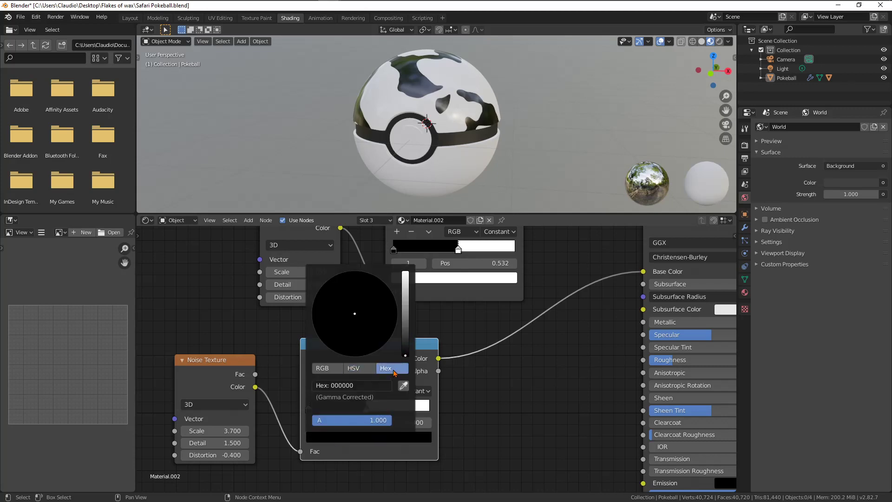
left_click(367, 386)
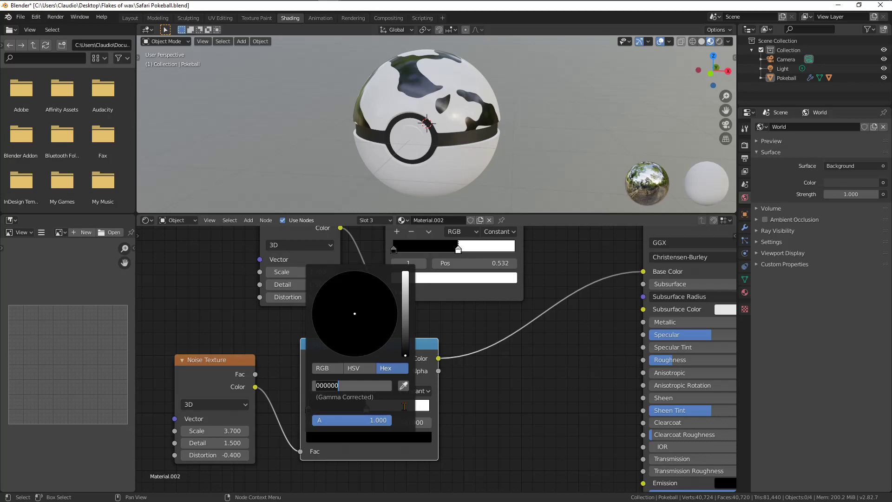
type("6f4a1d")
key("Return")
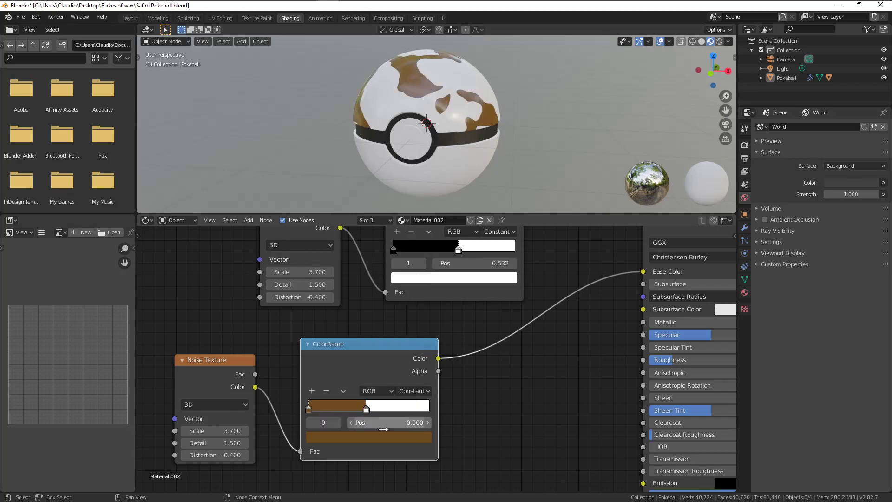
Set the lower ramp's light stop to tan C28A48 and nudge the node up and right.
left_click(367, 410)
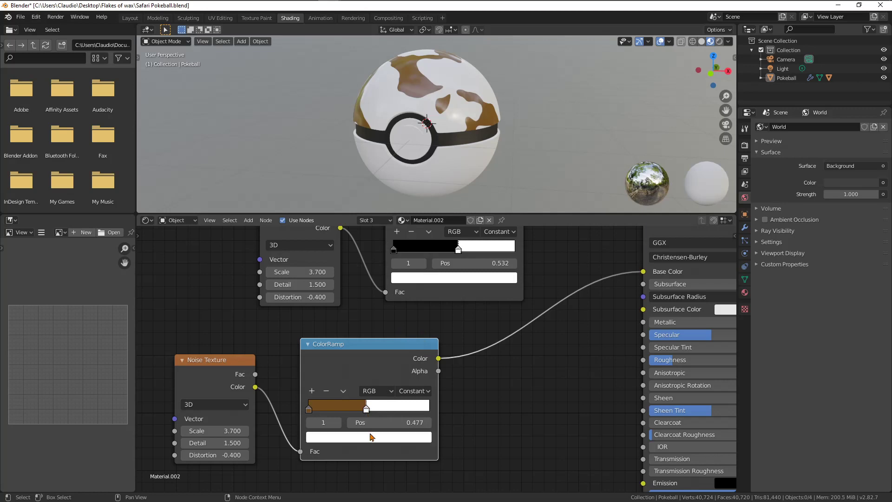
left_click(372, 437)
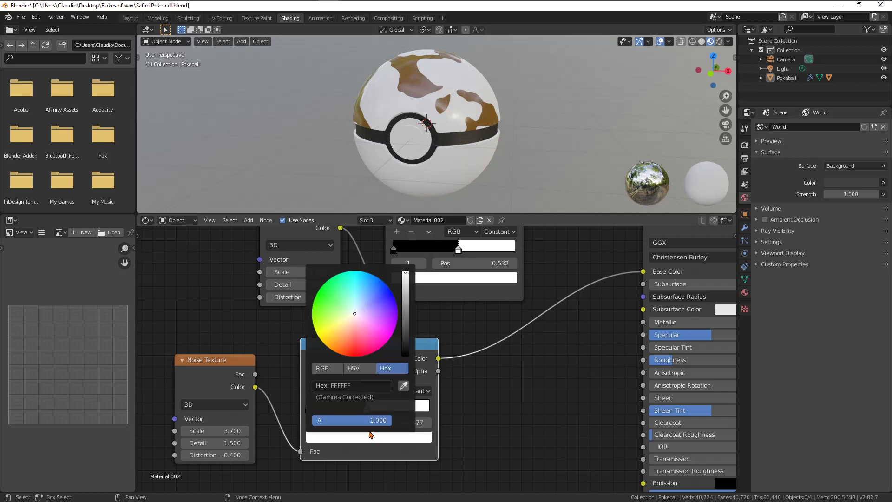
left_click(365, 386)
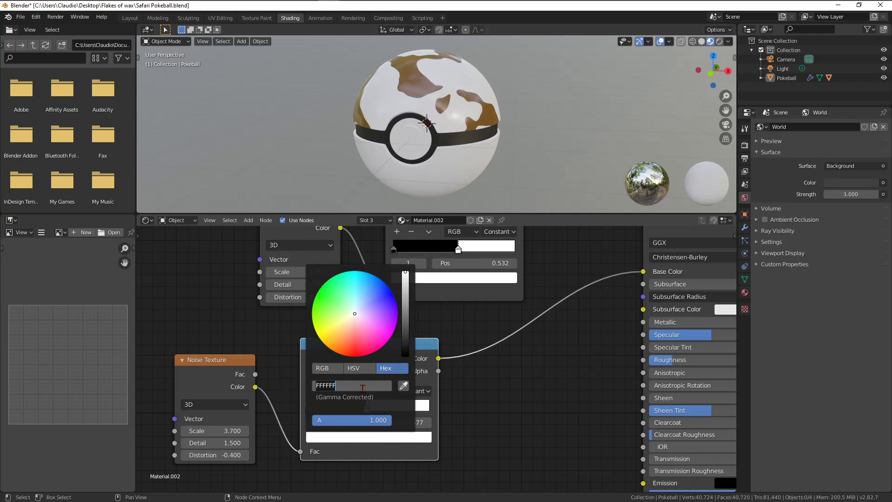
type("c28a48")
key("Return")
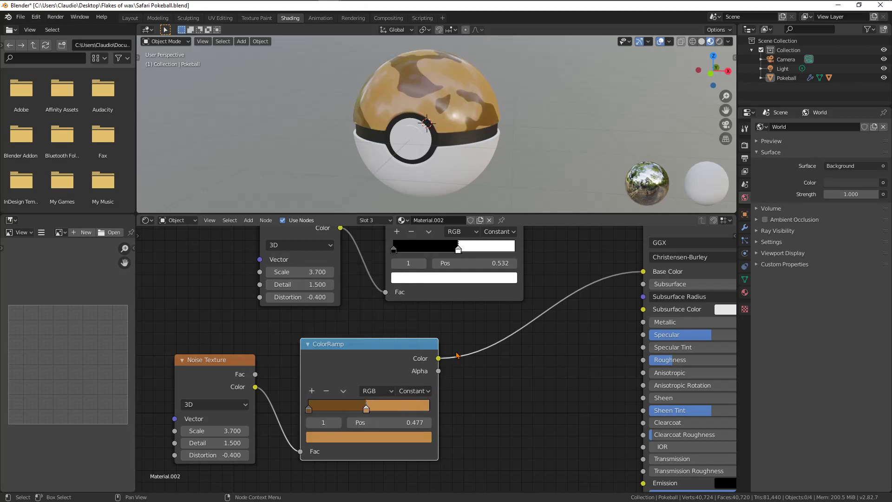
left_click_drag(407, 346, 421, 328)
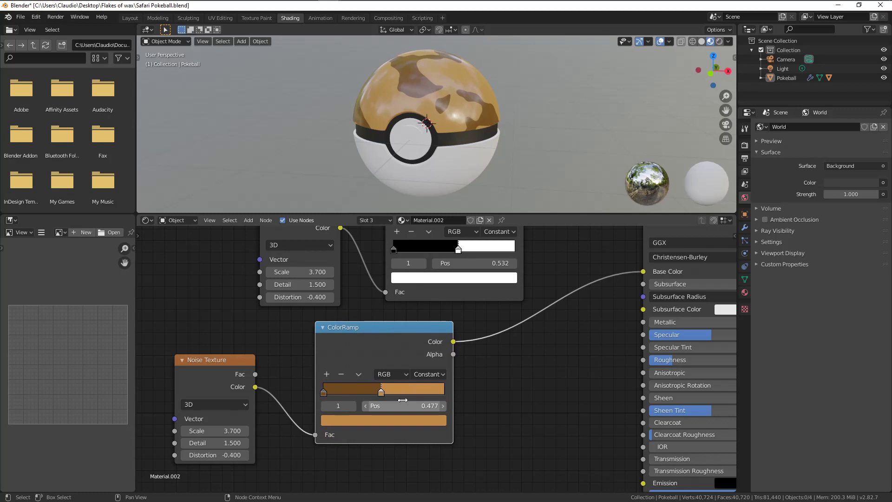
Set the lower Noise Texture to Scale 4.6 and Detail 1.4, moving it toward its ColorRamp.
left_click(245, 431)
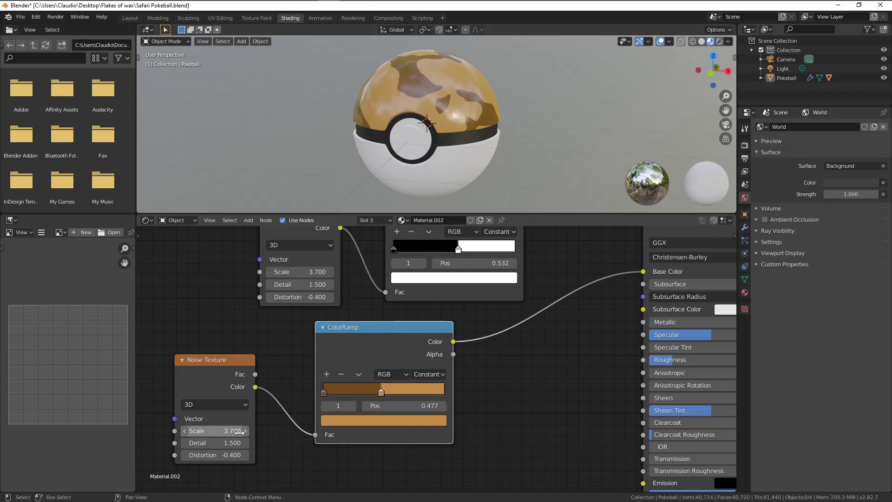
left_click(245, 431)
left_click(246, 431)
left_click(245, 431)
left_click(246, 431)
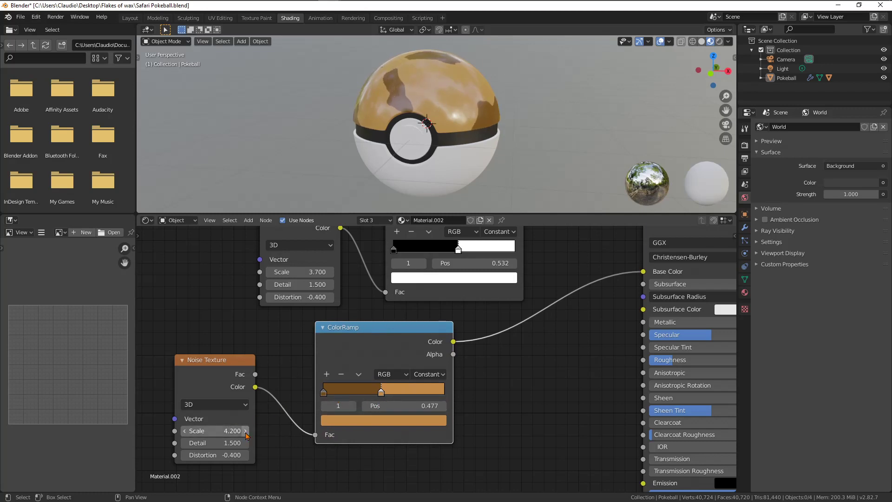
left_click(245, 431)
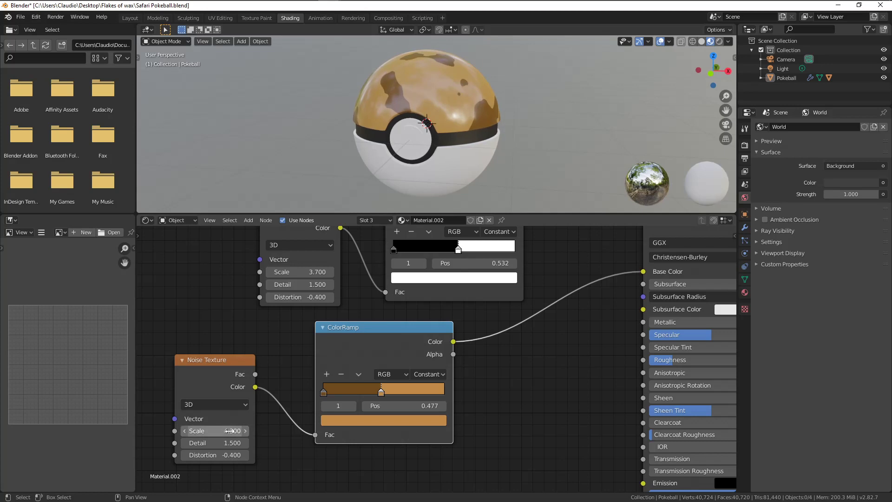
left_click(216, 431)
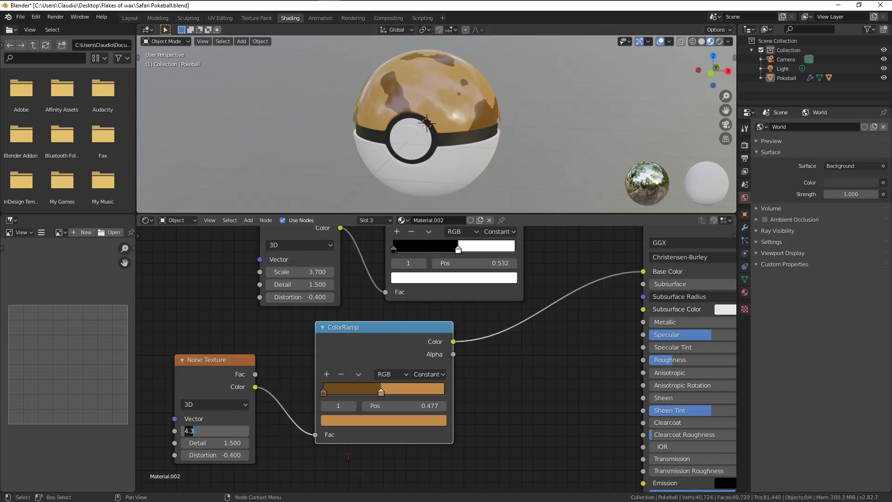
type("4.6")
key("Return")
left_click(185, 444)
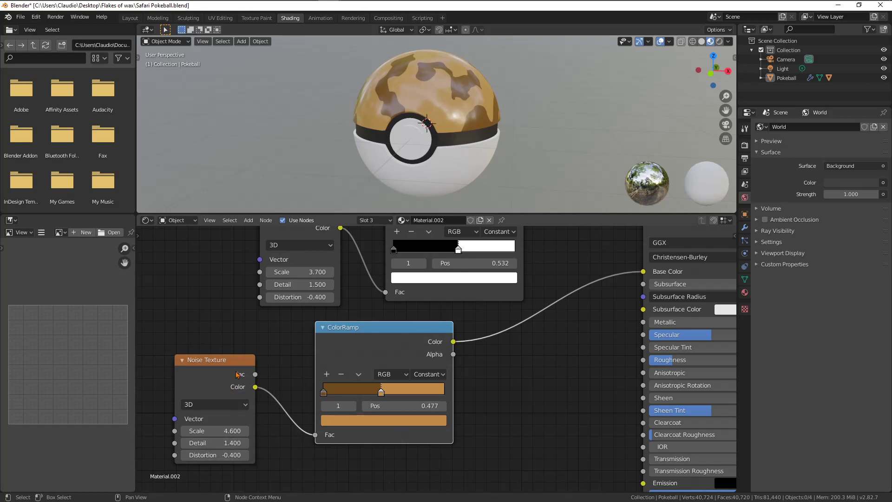
left_click_drag(236, 361, 253, 358)
Duplicate the lower Noise Texture and brown ColorRamp, wiring the new ramp into Base Color.
scroll(334, 342, "down", 2)
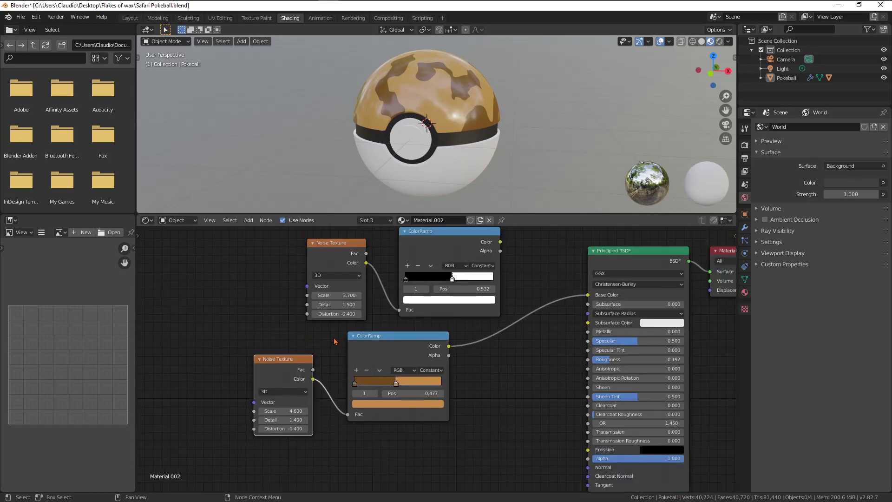
middle_click_drag(333, 341, 410, 400)
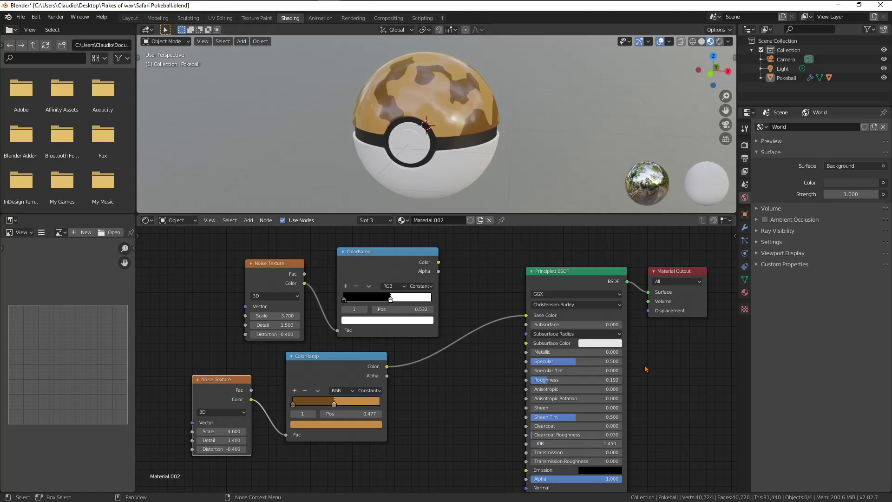
middle_click_drag(430, 422, 499, 367)
left_click_drag(454, 439, 254, 325)
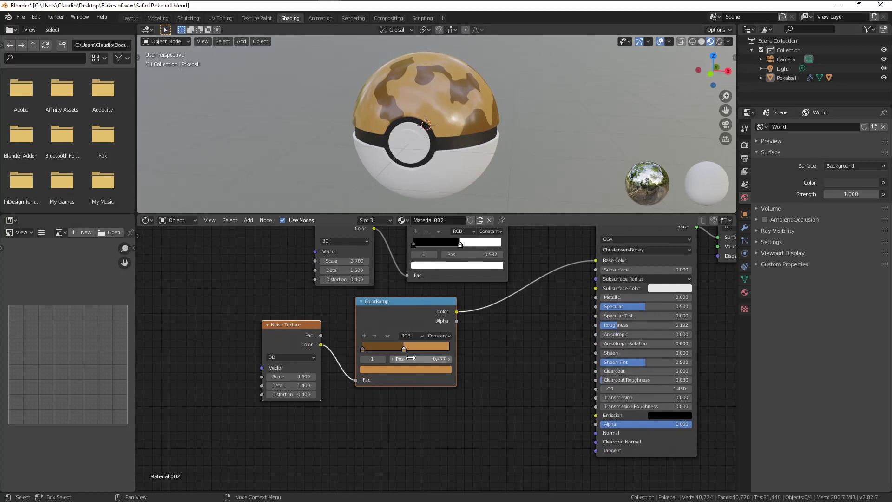
key("shift+d")
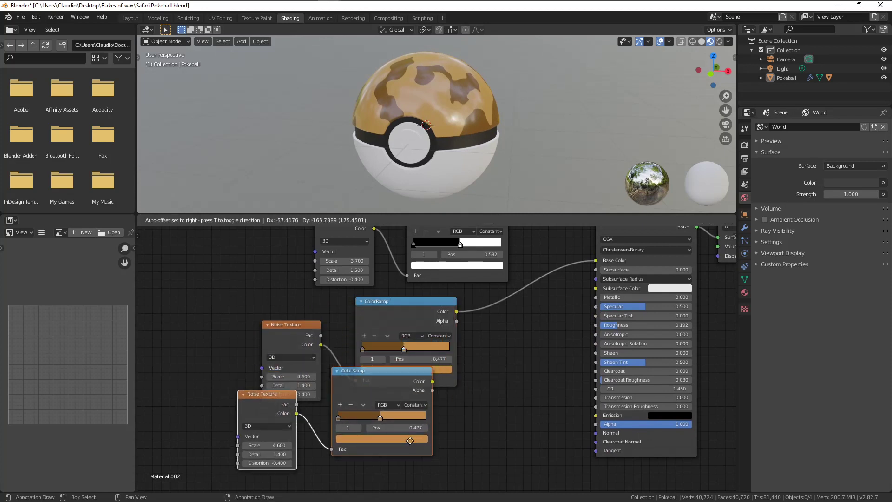
middle_click_drag(471, 428, 447, 424)
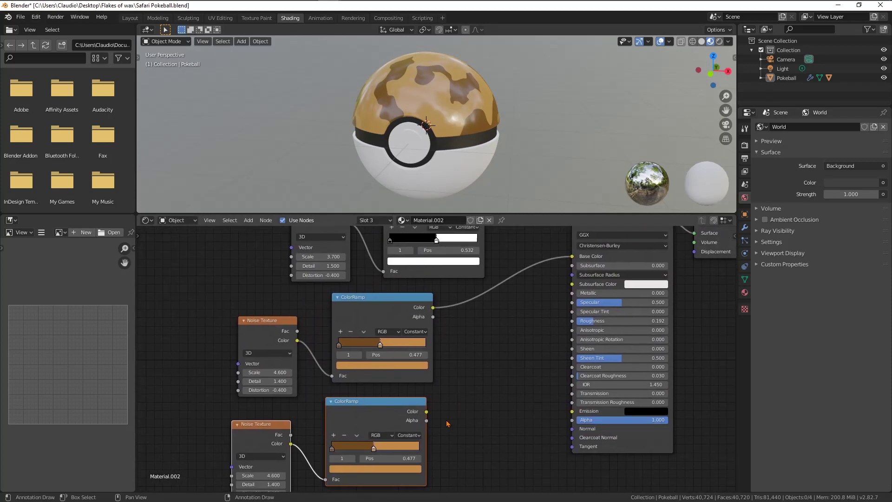
left_click_drag(427, 412, 569, 260)
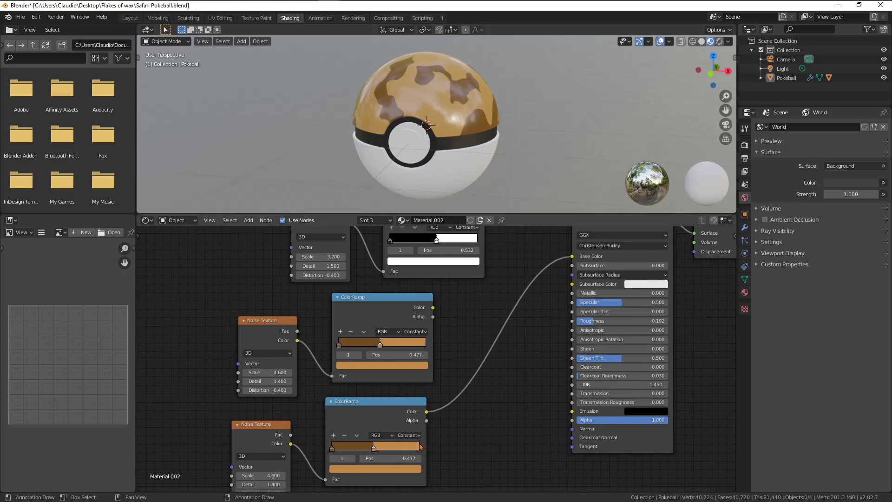
middle_click_drag(483, 438, 500, 343)
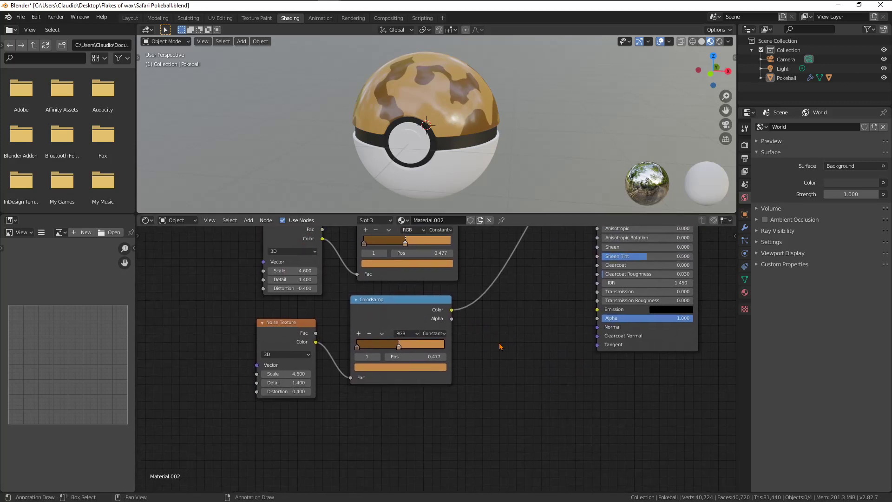
Set the copied ramp's first stop to dark green 245200.
left_click(357, 357)
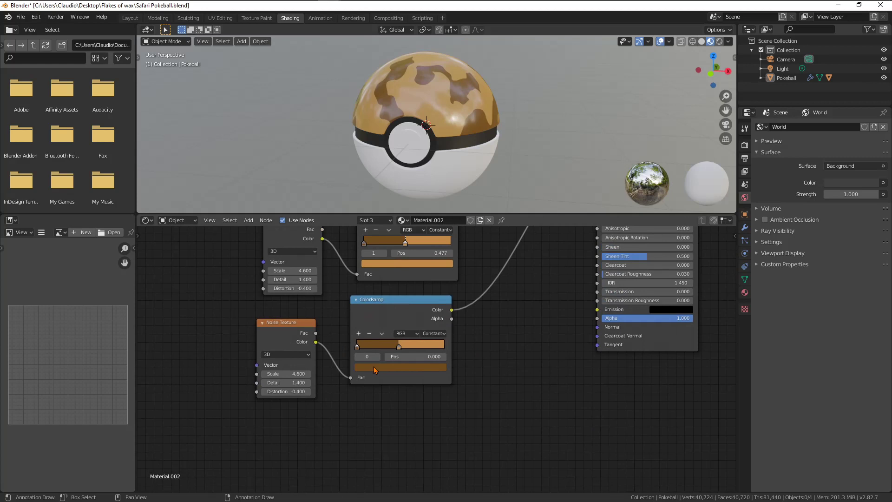
left_click(376, 368)
left_click(401, 328)
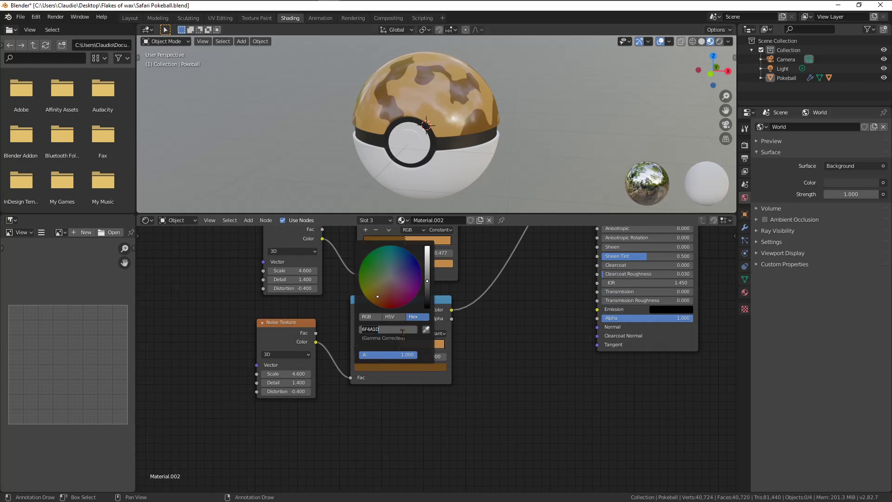
type("245200")
key("Return")
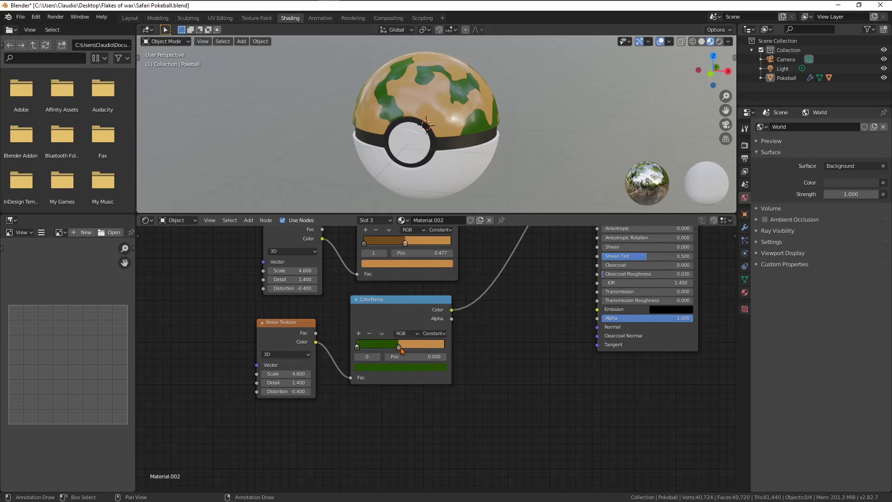
Set the copied ramp's second stop to sage green 6C8954.
left_click(399, 348)
left_click(403, 371)
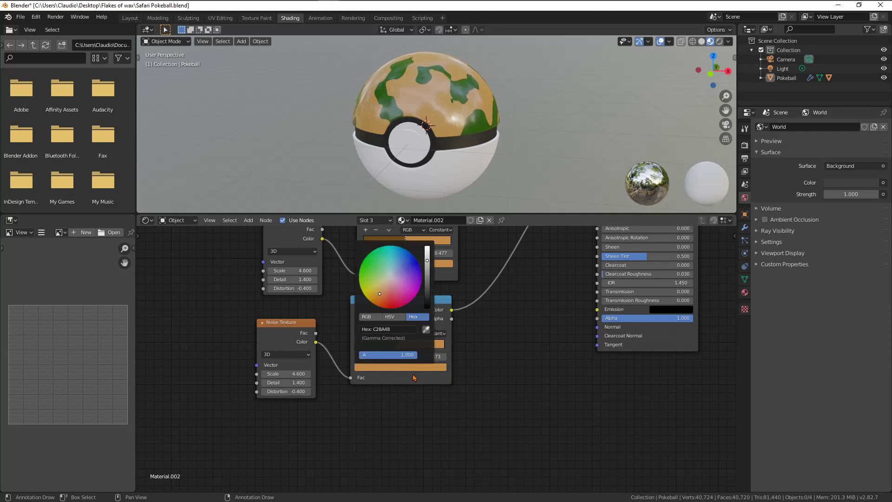
left_click(403, 372)
left_click(392, 330)
type("6c8954")
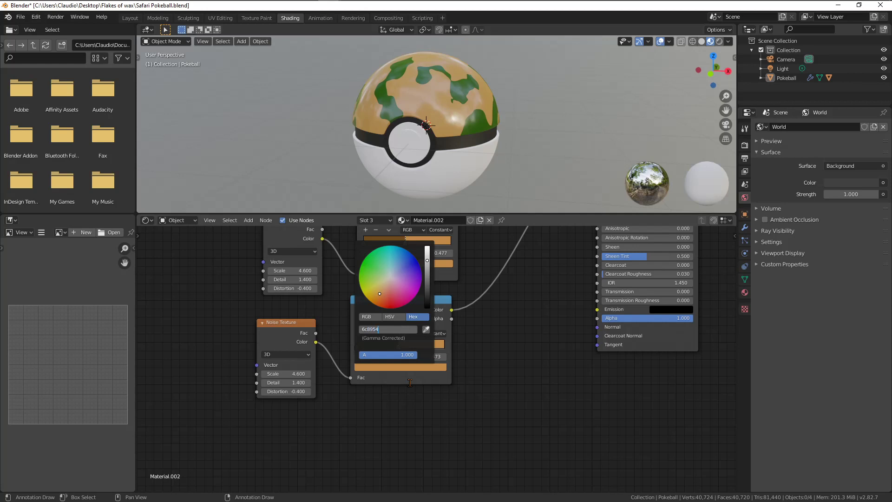
key("Return")
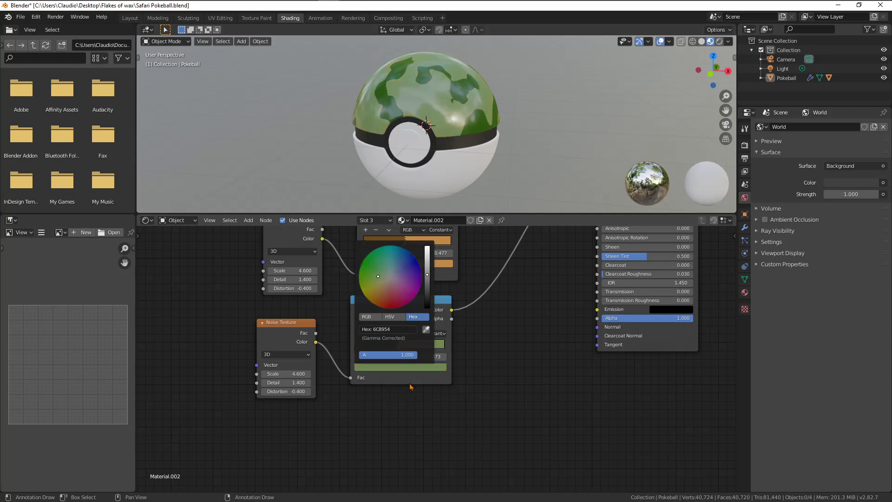
scroll(528, 333, "up", 1)
scroll(528, 337, "down", 4)
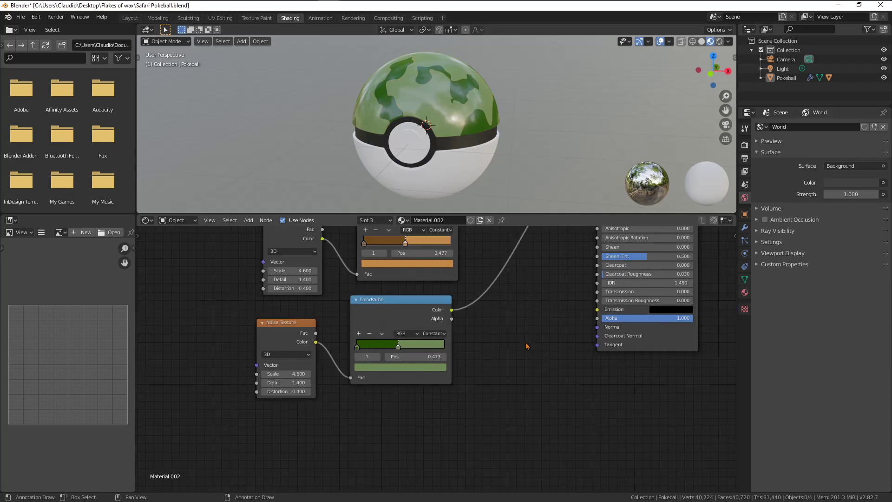
Add a Musgrave Texture and feed it into the brown ColorRamp's Fac.
middle_click_drag(531, 363, 533, 378)
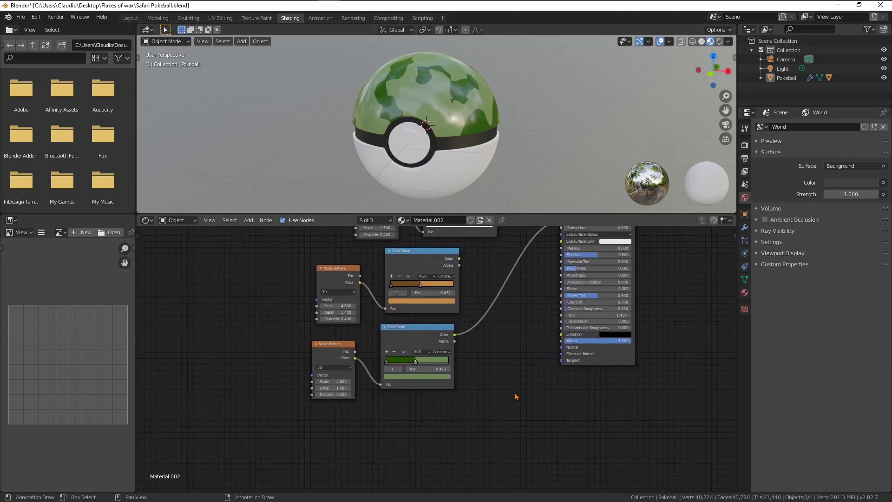
middle_click_drag(526, 419, 566, 472)
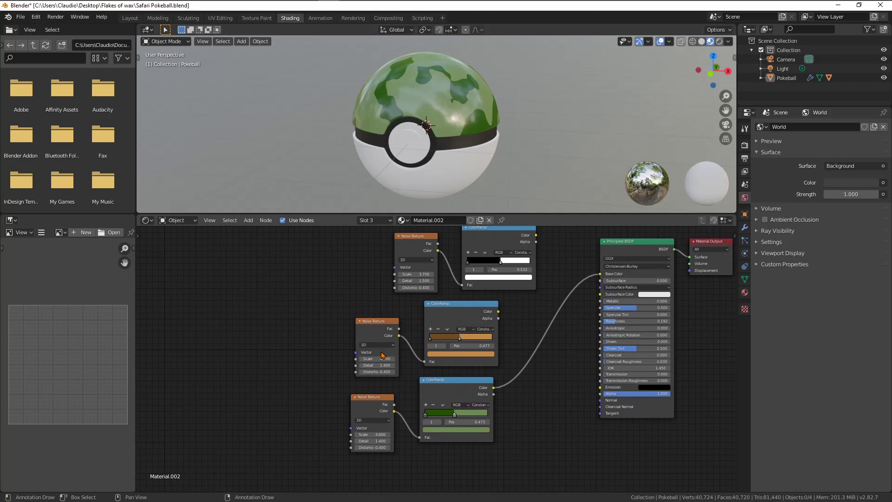
middle_click_drag(382, 355, 374, 355)
left_click_drag(346, 302, 404, 447)
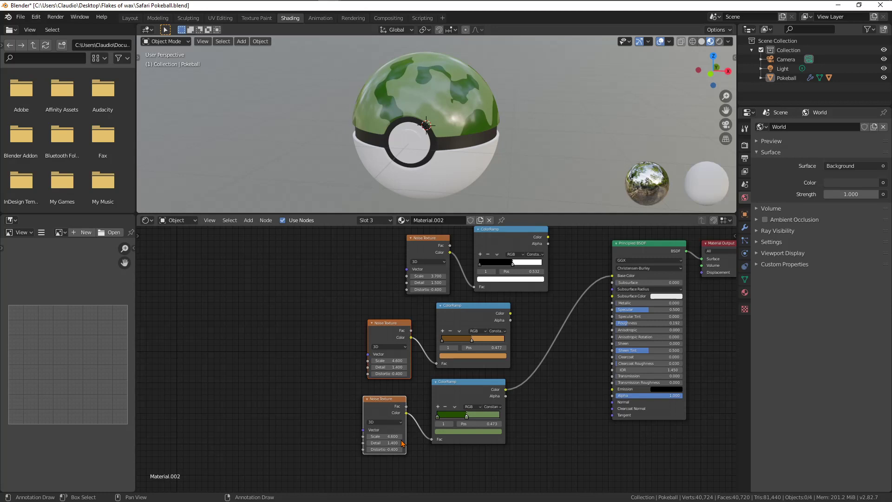
left_click(329, 334)
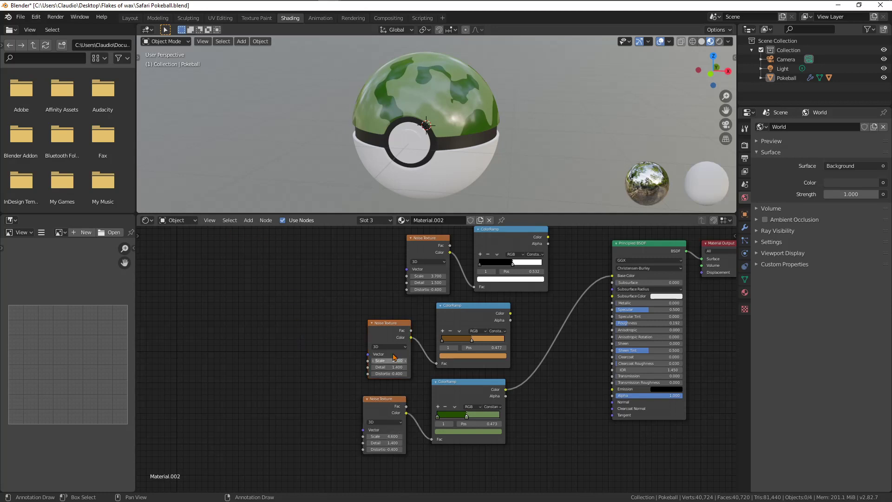
middle_click_drag(474, 103, 488, 141)
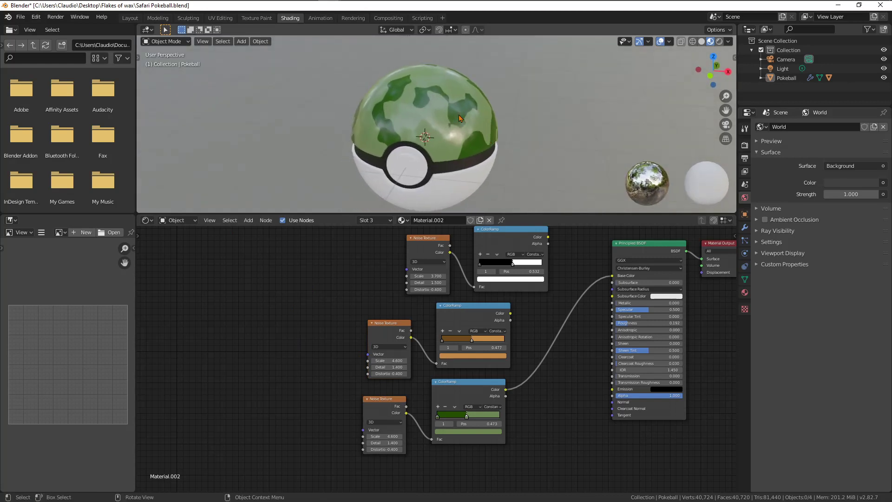
left_click(248, 220)
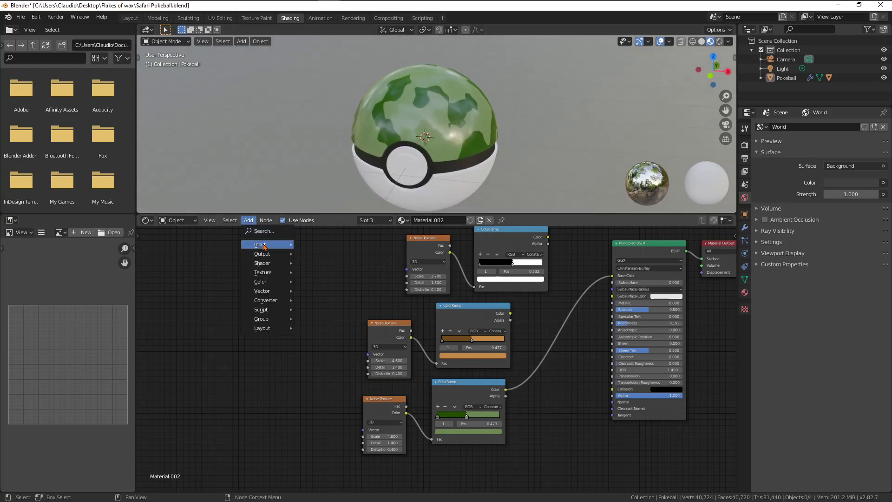
mouse_move(274, 249)
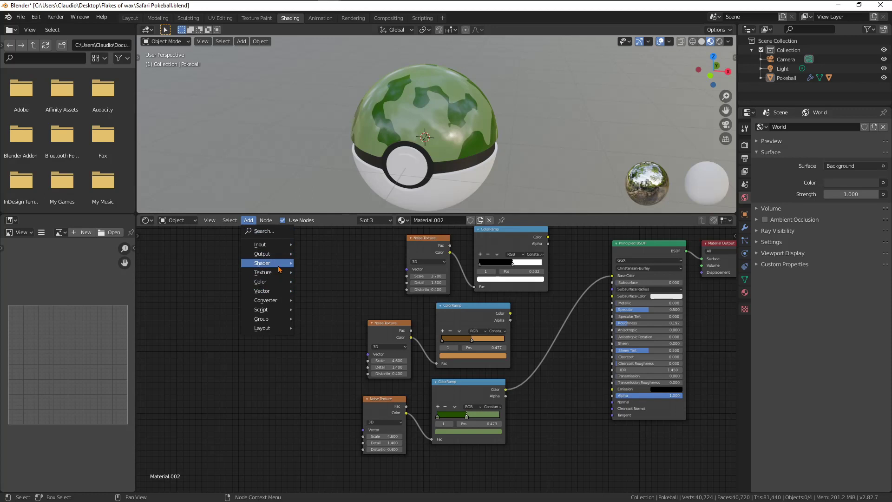
mouse_move(277, 273)
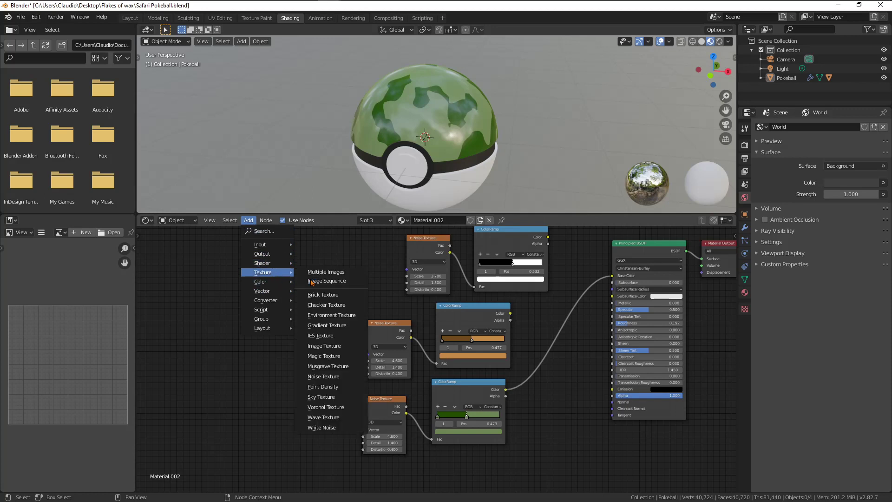
left_click(350, 371)
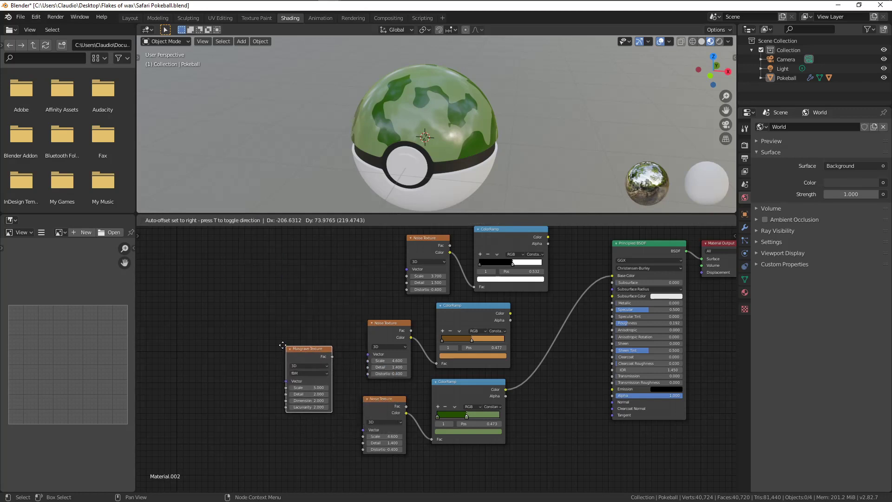
left_click(326, 361)
left_click_drag(329, 356, 437, 364)
Delete the old Noise Texture and link a Musgrave copy to the green ColorRamp.
left_click(393, 333)
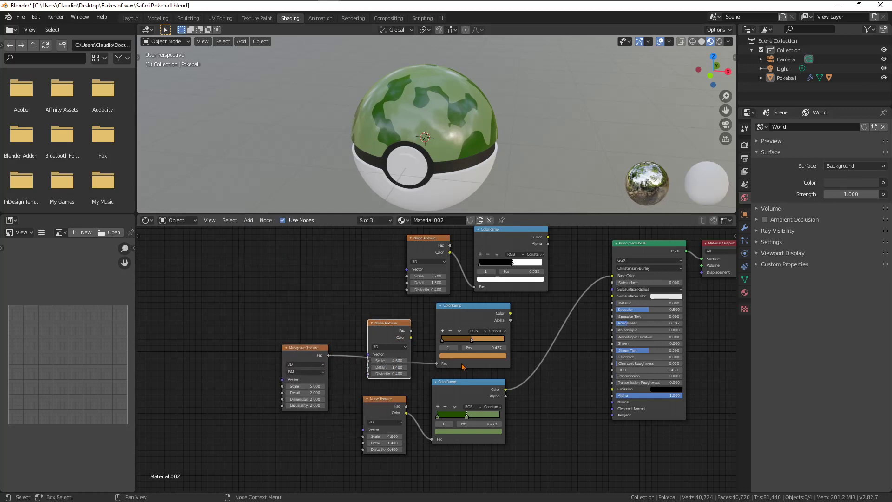
key("x")
left_click_drag(314, 348, 383, 315)
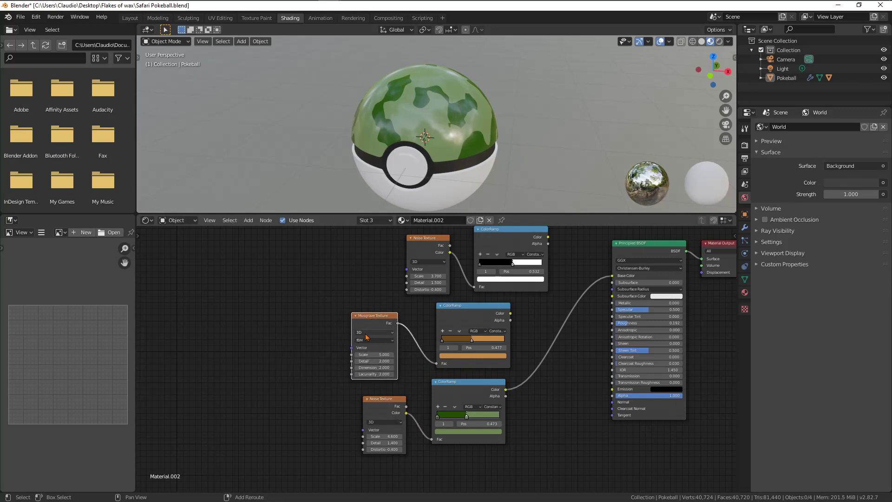
key("shift+d")
left_click(315, 414)
left_click_drag(349, 403, 433, 440)
Connect the Musgrave copy's Fac to the green ColorRamp, delete the lower Noise Texture, and move the copy closer.
left_click(395, 421)
key("x")
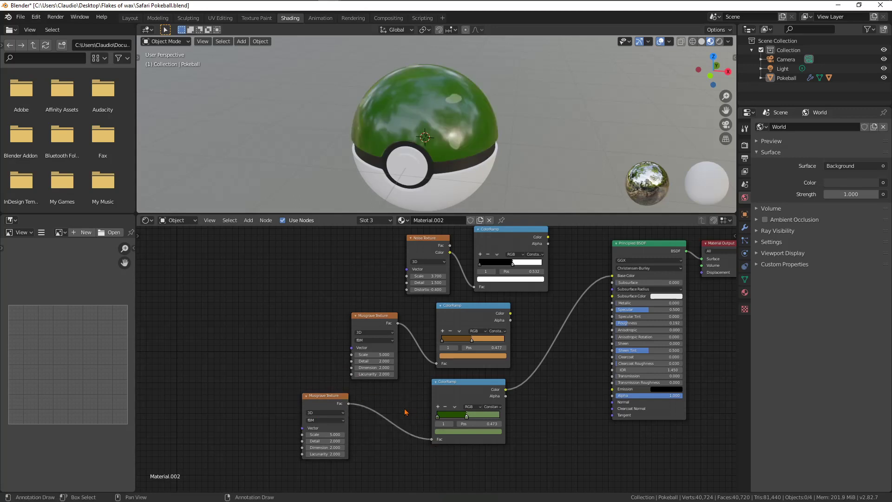
left_click_drag(346, 398, 395, 402)
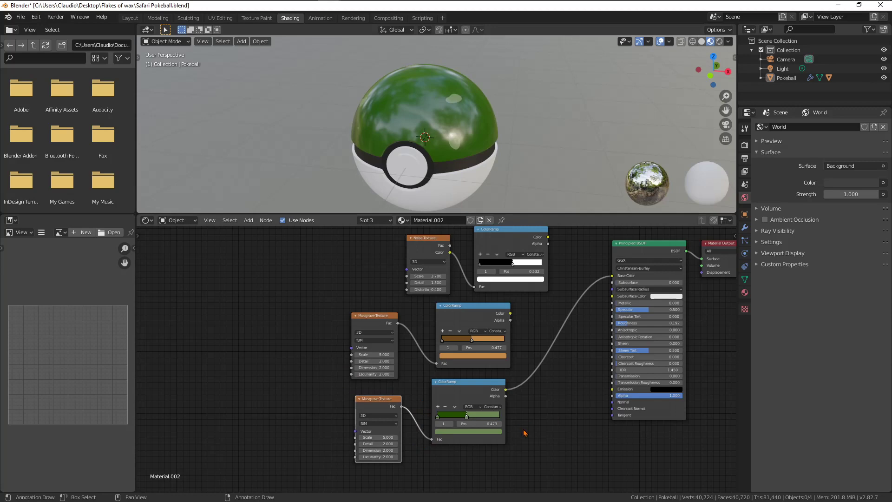
Give the upper Musgrave Texture Scale 4.6, Detail 1.4 and Dimension 3.8.
scroll(468, 429, "up", 2)
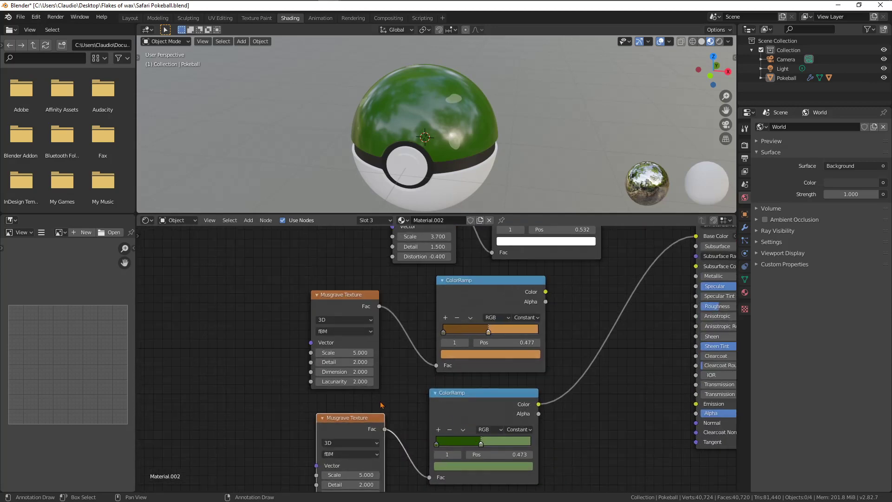
scroll(383, 404, "up", 2)
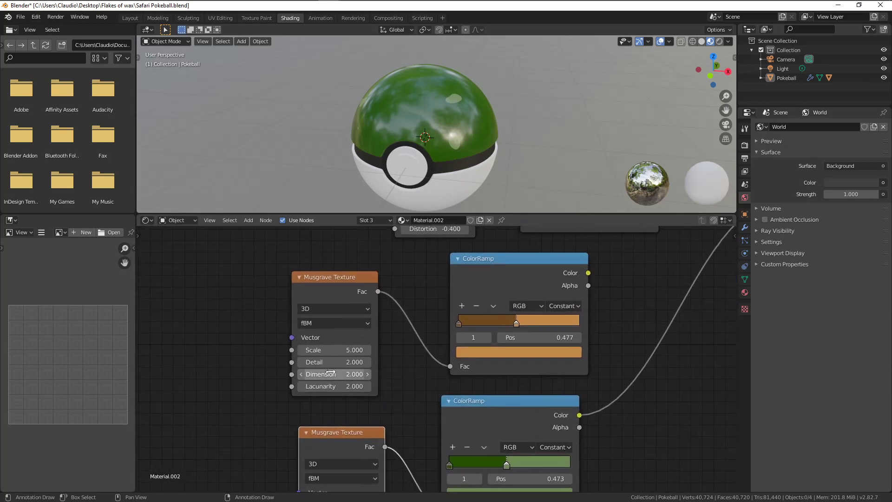
left_click(335, 350)
type("4.6")
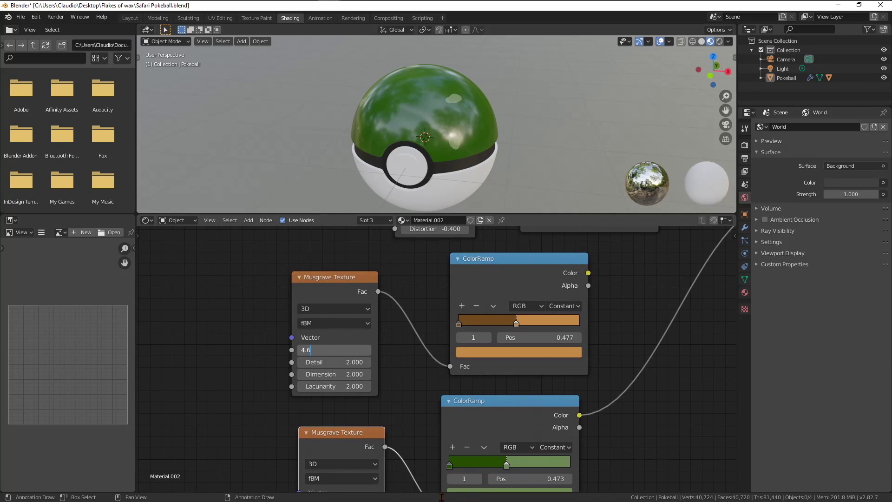
key("Return")
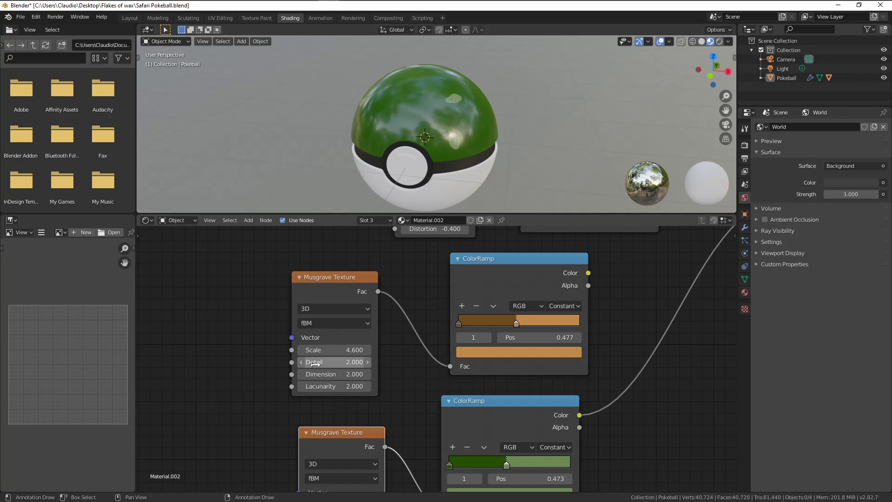
left_click(310, 365)
type("1.4")
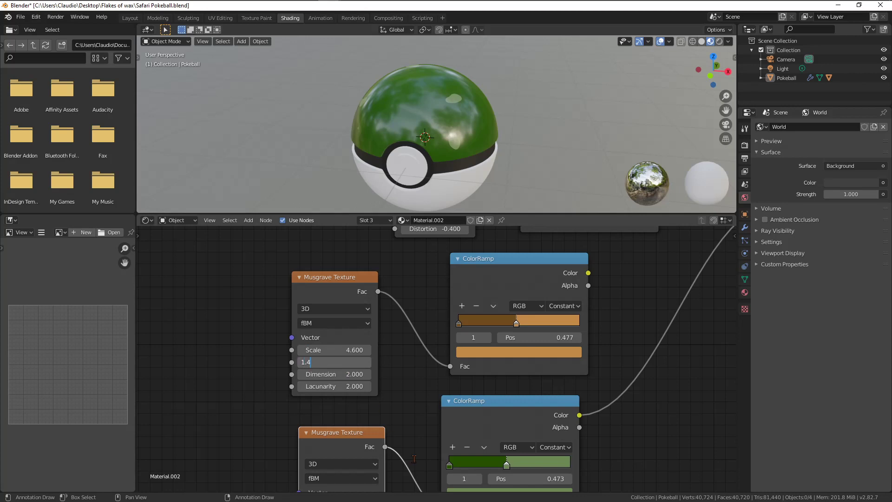
key("Tab")
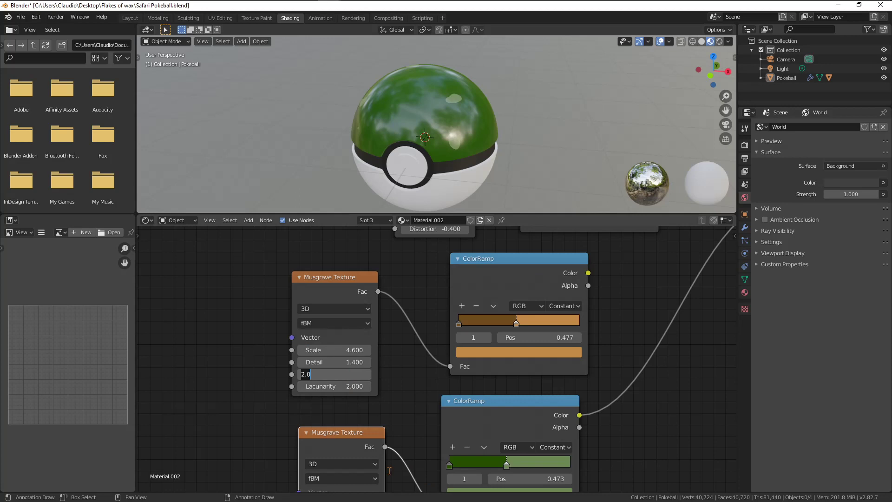
type("3.8")
Confirm Dimension 3.8 and link the brown ColorRamp's Color to the Principled BSDF Base Color.
key("Return")
scroll(421, 438, "down", 2)
scroll(421, 439, "down", 2, "shift")
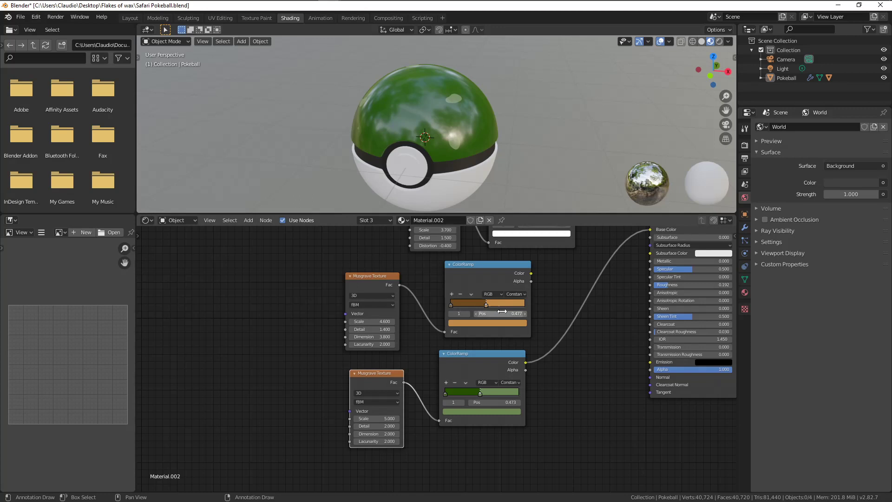
scroll(530, 340, "up", 4, "shift")
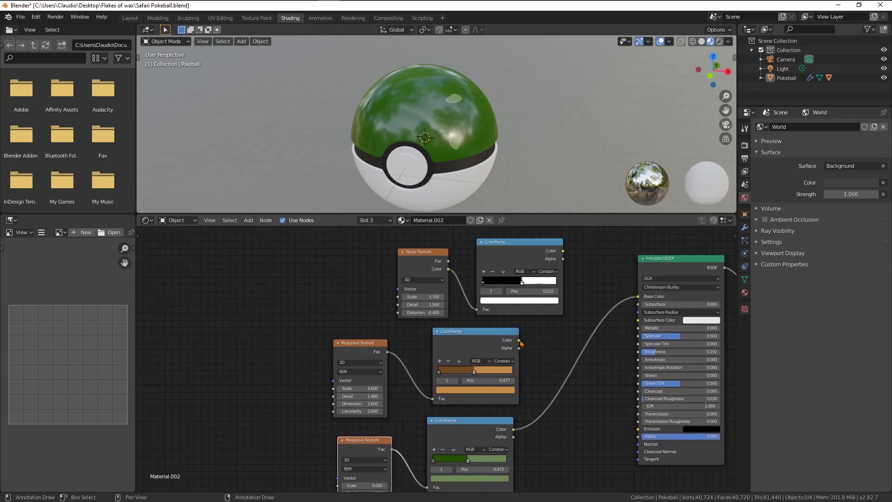
left_click_drag(519, 340, 644, 300)
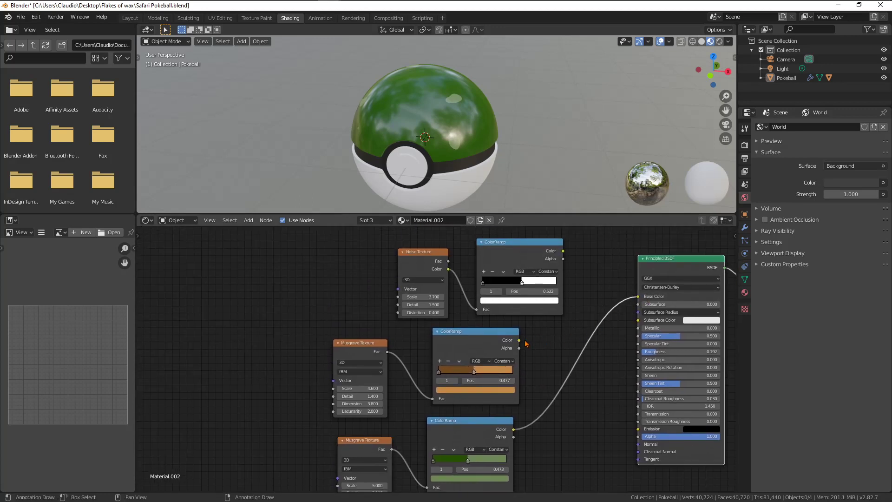
left_click_drag(519, 340, 640, 298)
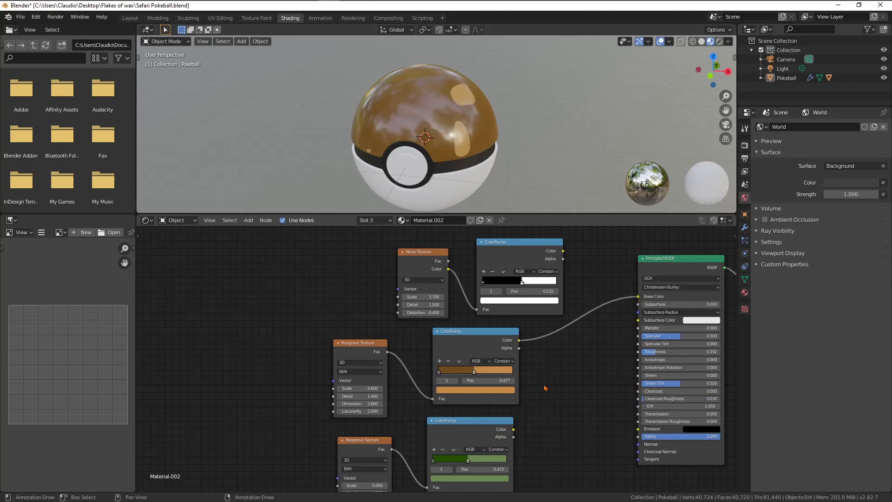
Move the brown ramp's colour stop to position 0.073 for tan-and-brown blotches.
left_click_drag(474, 373, 443, 380)
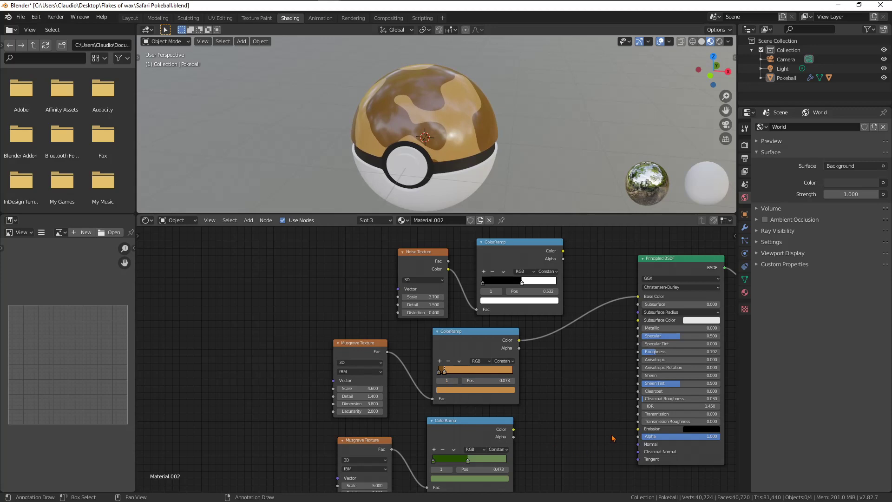
scroll(536, 432, "down", 3, "shift")
scroll(536, 432, "left", 2, "ctrl")
scroll(532, 471, "down", 2, "shift")
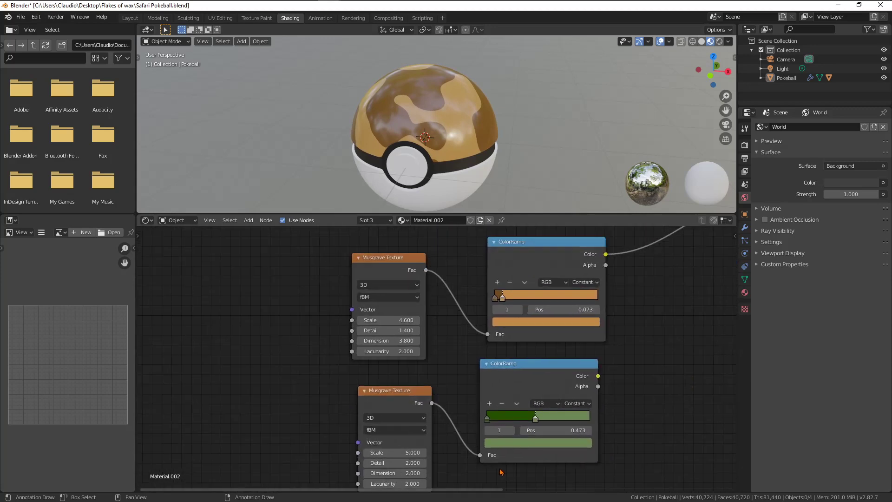
scroll(502, 391, "up", 2)
scroll(468, 305, "up", 1, "shift")
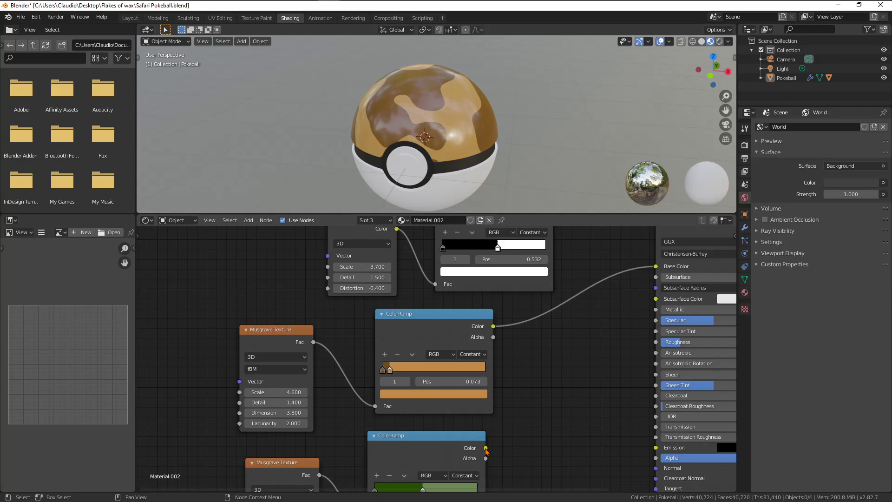
Reconnect the green ColorRamp to Base Color and set the lower Musgrave Detail to 1.2.
left_click_drag(486, 448, 656, 266)
middle_click_drag(543, 416, 632, 284)
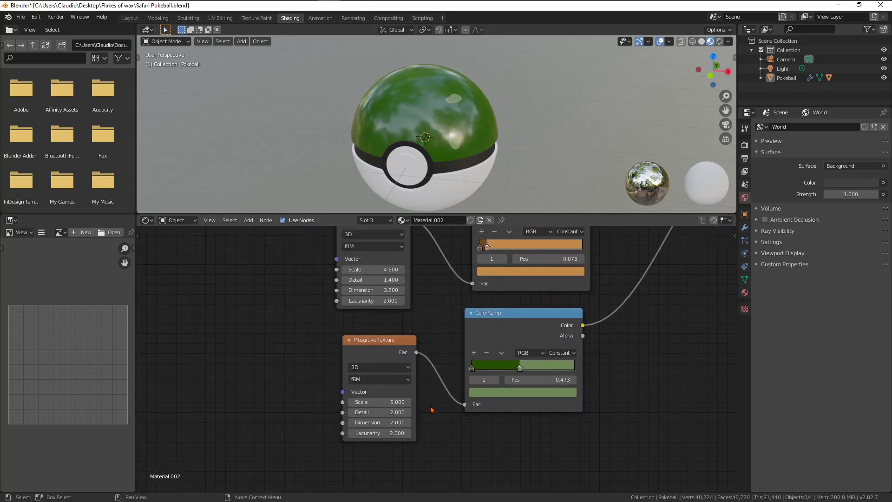
double_click(401, 410)
type("1.2")
key("Return")
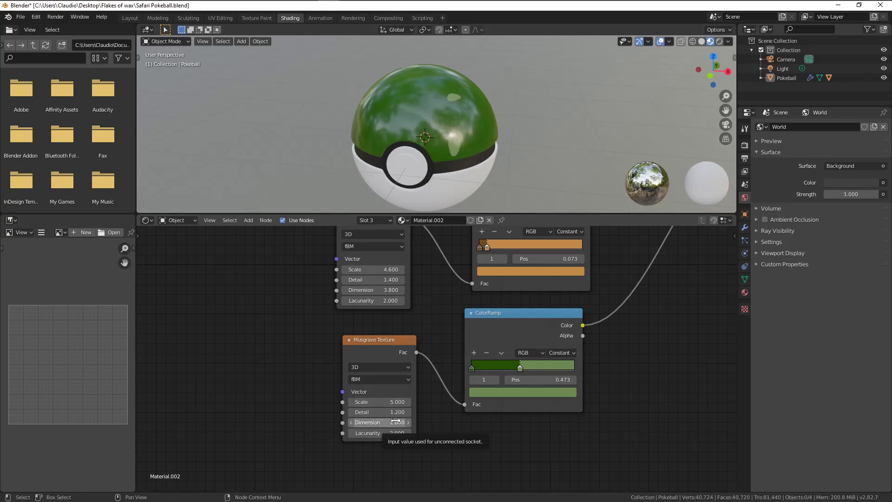
Shift the green ramp's colour stop to about 0.077 to lighten the pattern.
middle_click_drag(471, 440, 432, 477)
left_click_drag(481, 408, 437, 411)
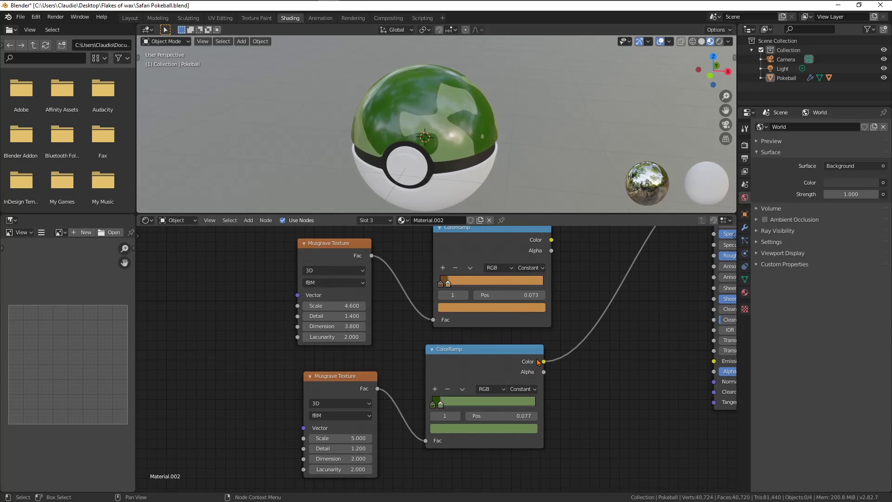
scroll(539, 361, "down", 2)
Box-select the Noise Texture and its black-and-white ColorRamp, move them left, and recentre the node view.
middle_click_drag(553, 338, 547, 360)
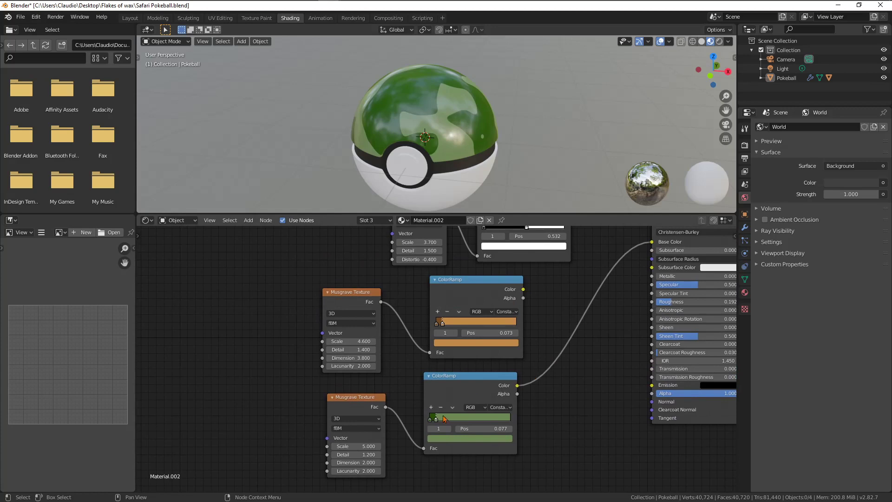
middle_click_drag(626, 376, 626, 484)
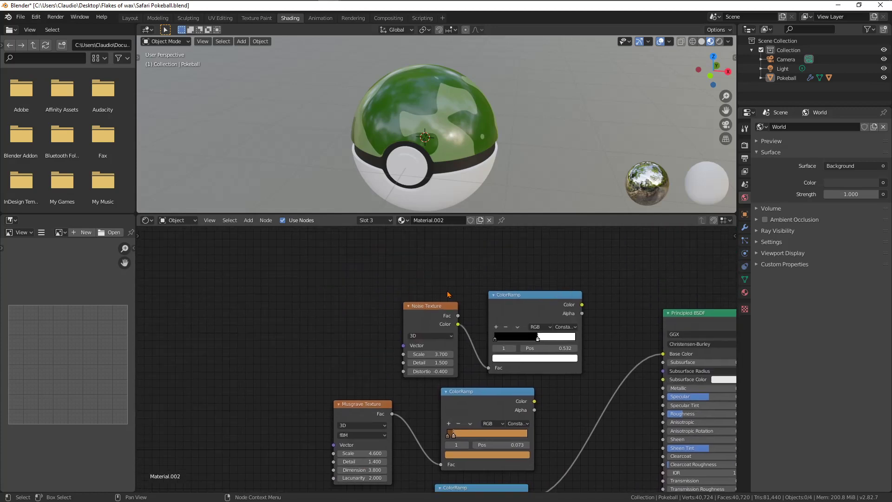
left_click_drag(398, 272, 579, 370)
left_click_drag(541, 308, 456, 304)
middle_click_drag(584, 374, 543, 326)
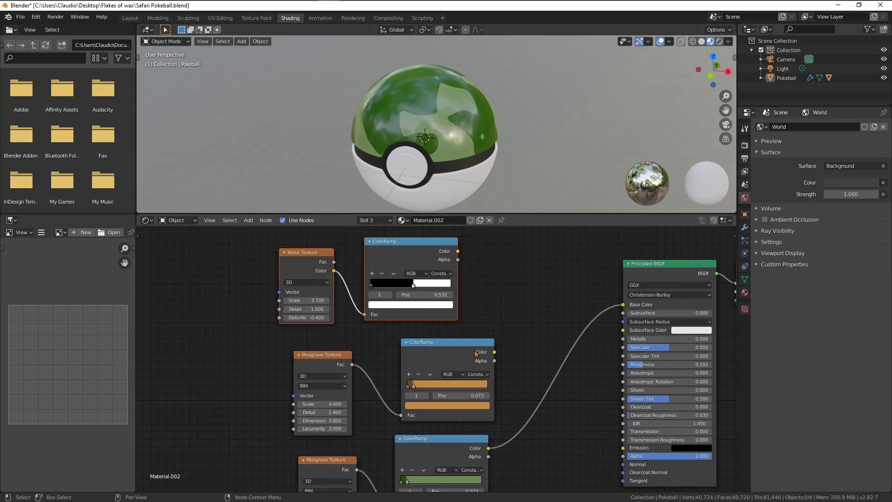
middle_click_drag(420, 355, 416, 315)
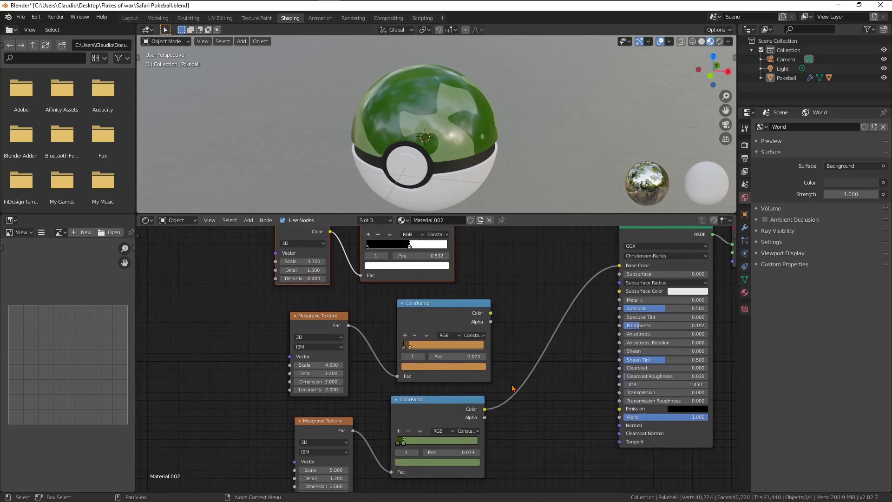
middle_click_drag(513, 388, 513, 436)
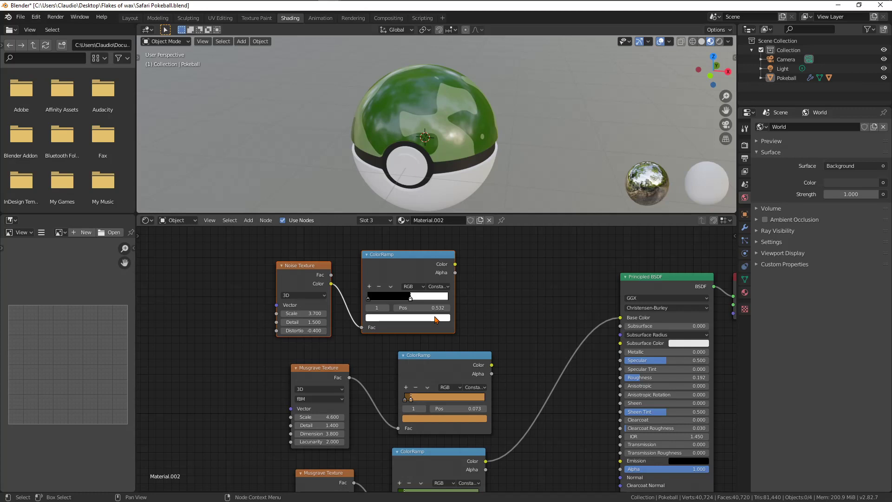
middle_click_drag(386, 384, 392, 357)
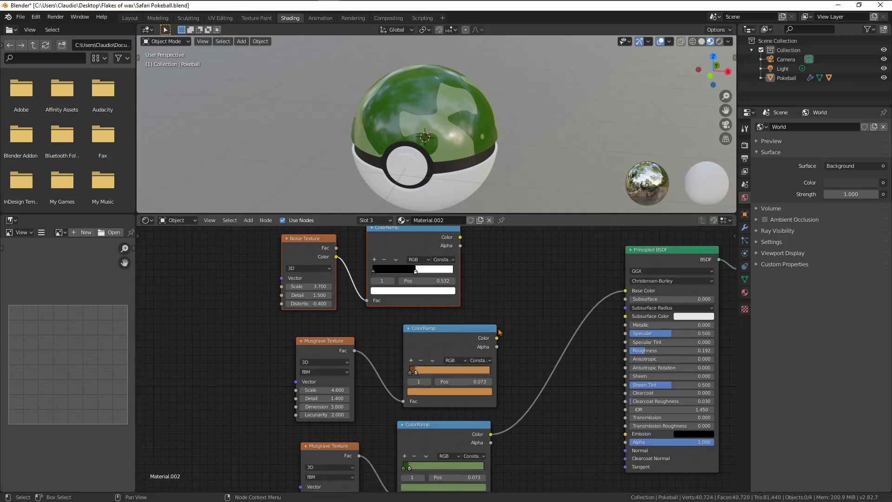
middle_click_drag(499, 332, 472, 368)
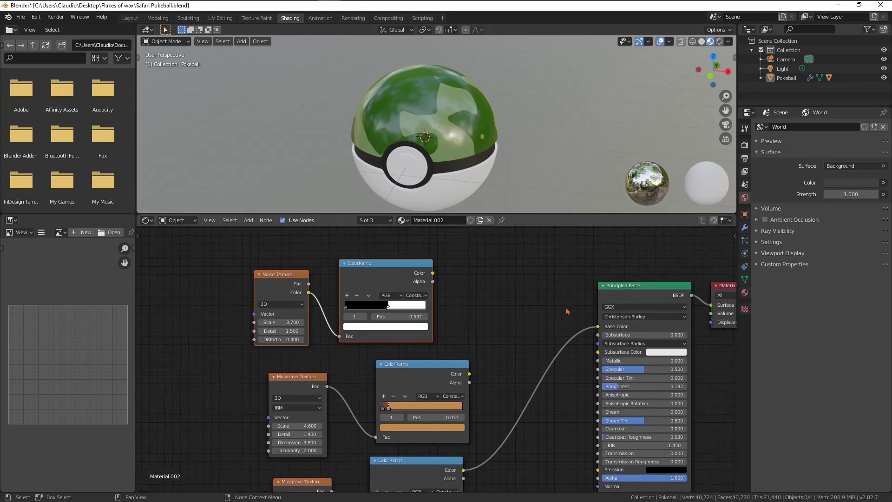
middle_click_drag(567, 311, 542, 315)
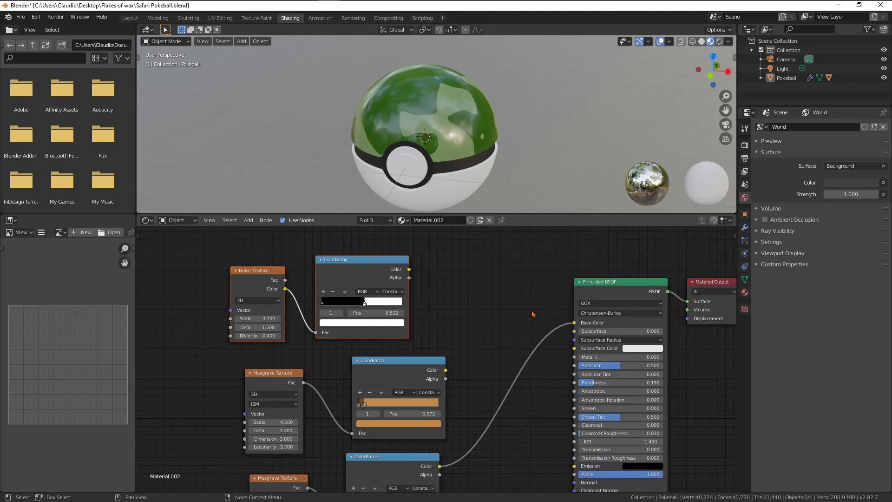
Add a MixRGB node and place it in empty space near the Principled BSDF.
left_click(248, 220)
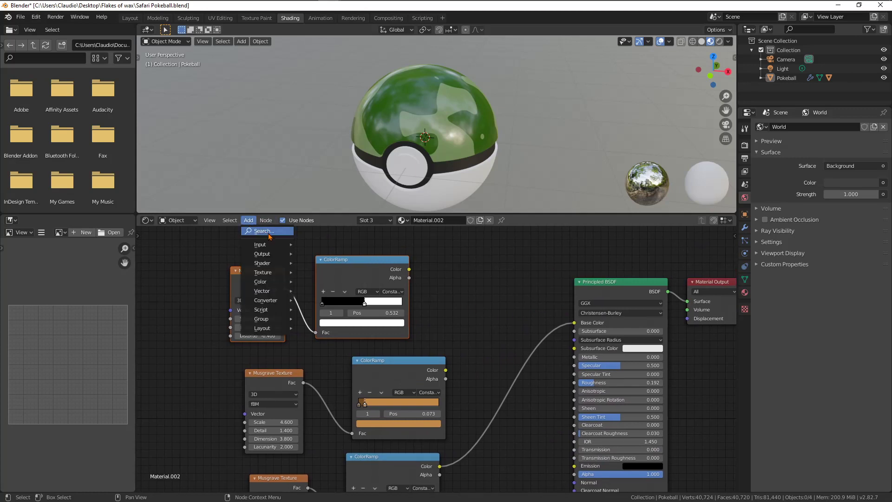
mouse_move(275, 286)
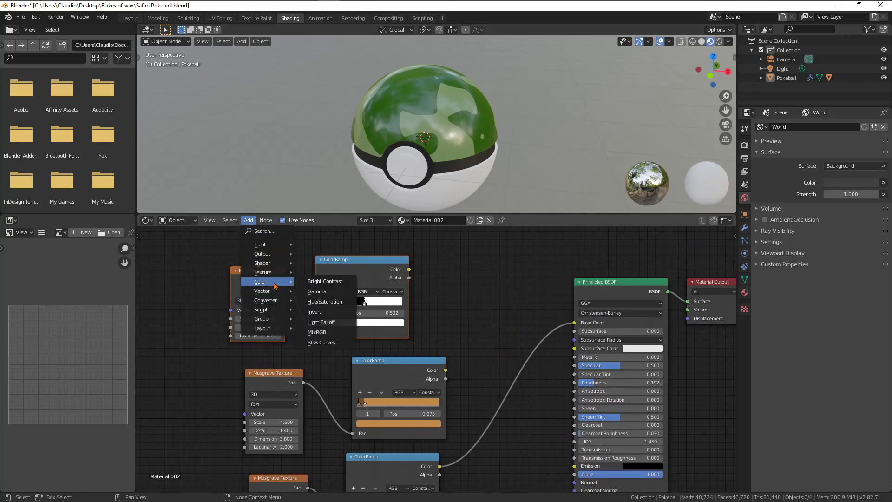
left_click(338, 337)
left_click(471, 273)
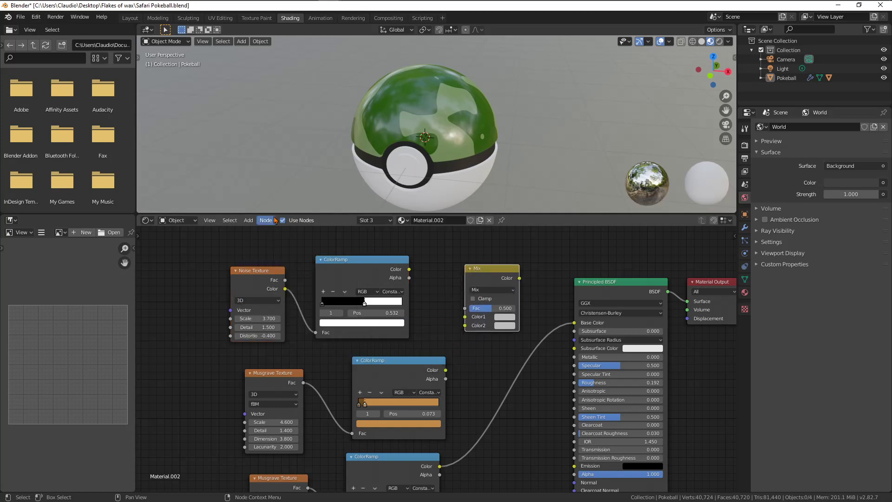
left_click(250, 221)
mouse_move(279, 283)
left_click_drag(486, 272, 490, 257)
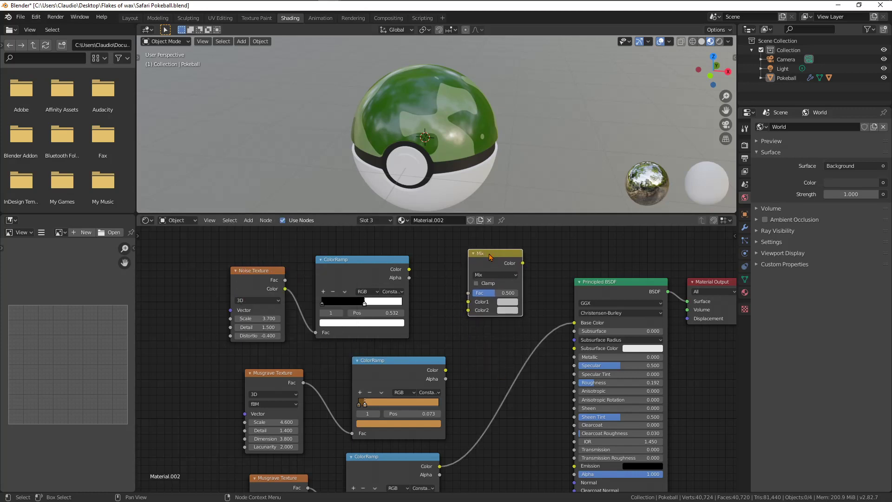
Duplicate the Mix node with Shift+D and place the copy lower down.
key("shift+d")
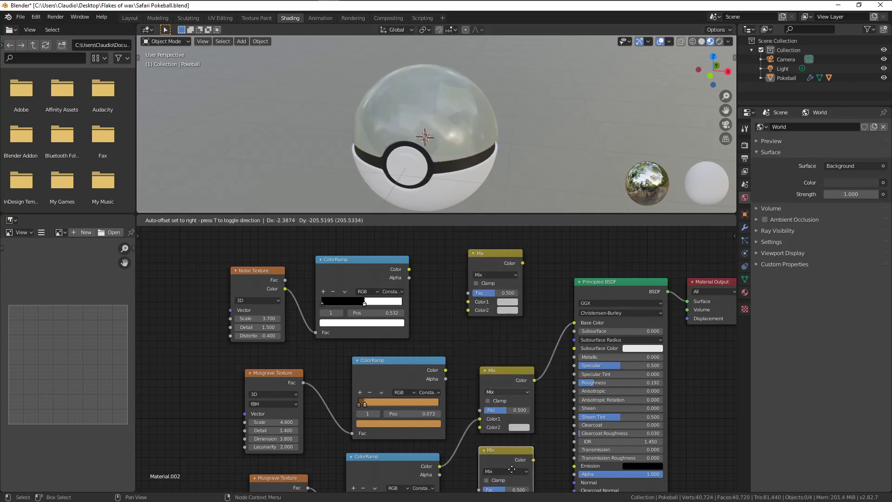
left_click(512, 475)
middle_click_drag(518, 371, 521, 322)
left_click_drag(522, 323, 518, 308)
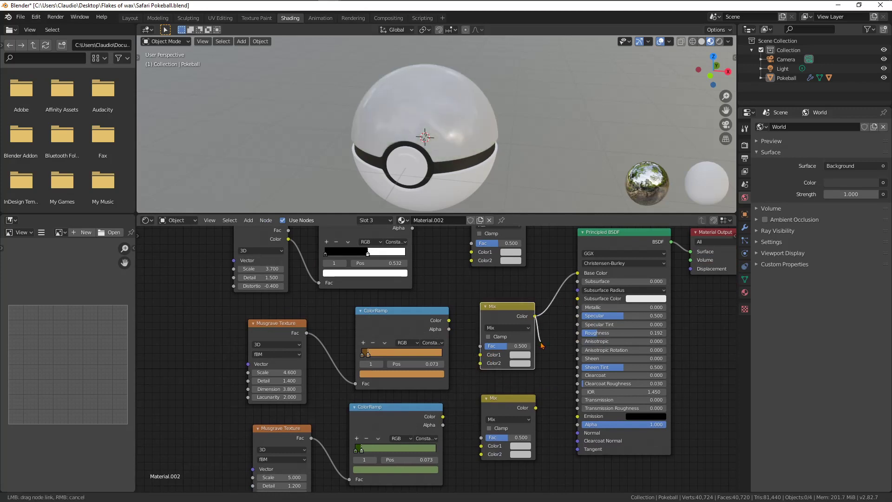
Wire the black-white ramp and the green ramp into the lower Mix node's colour inputs.
left_click_drag(578, 275, 639, 329)
middle_click_drag(639, 328, 591, 352)
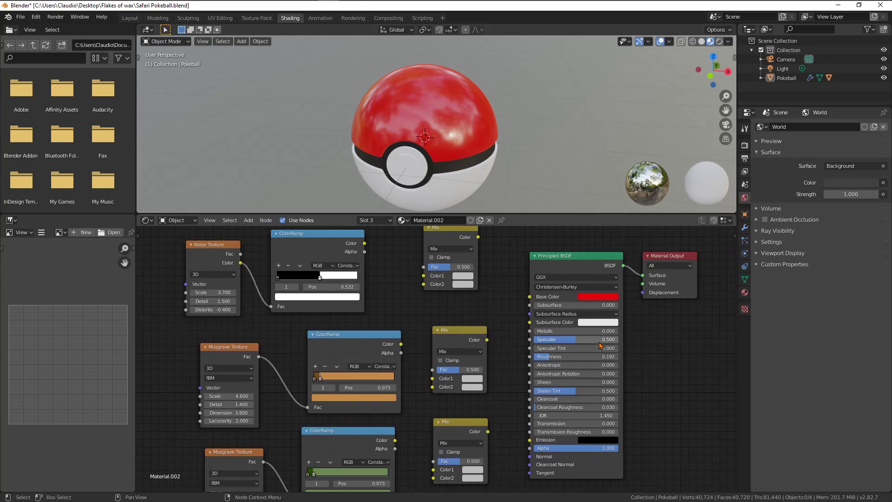
middle_click_drag(359, 245, 376, 278)
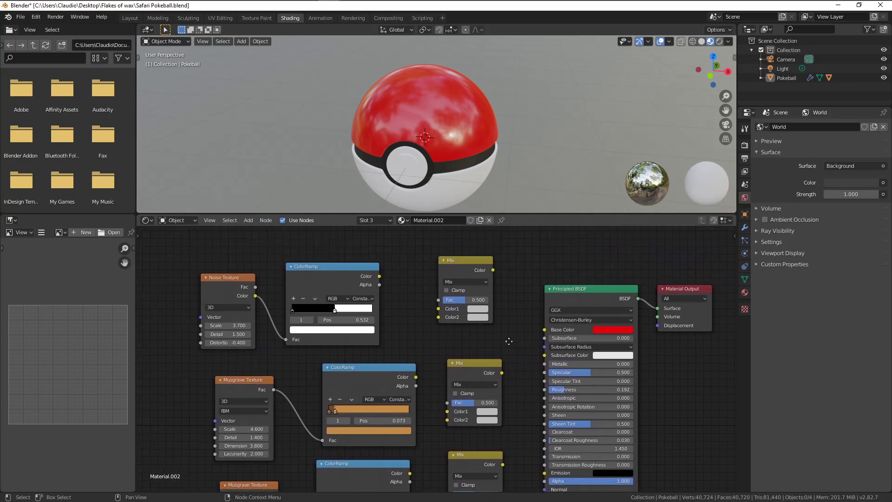
left_click_drag(381, 277, 449, 412)
middle_click_drag(376, 330, 444, 280)
scroll(441, 282, "down", 2)
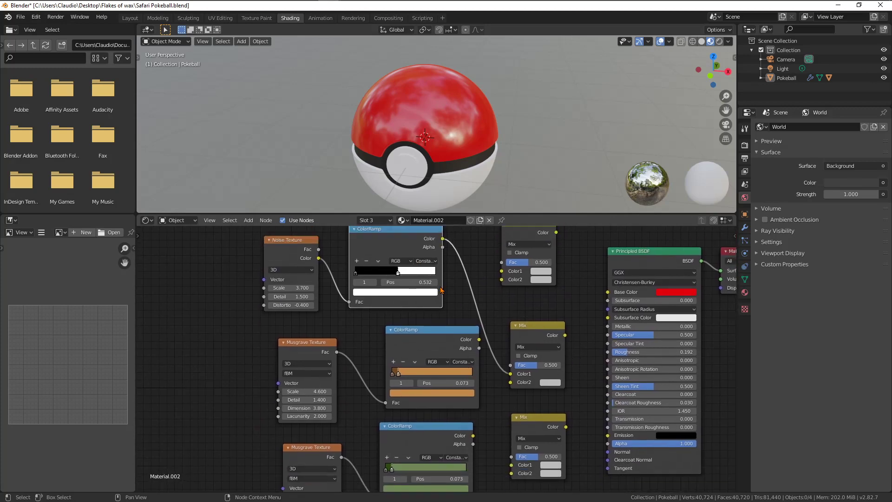
left_click_drag(442, 256, 501, 450)
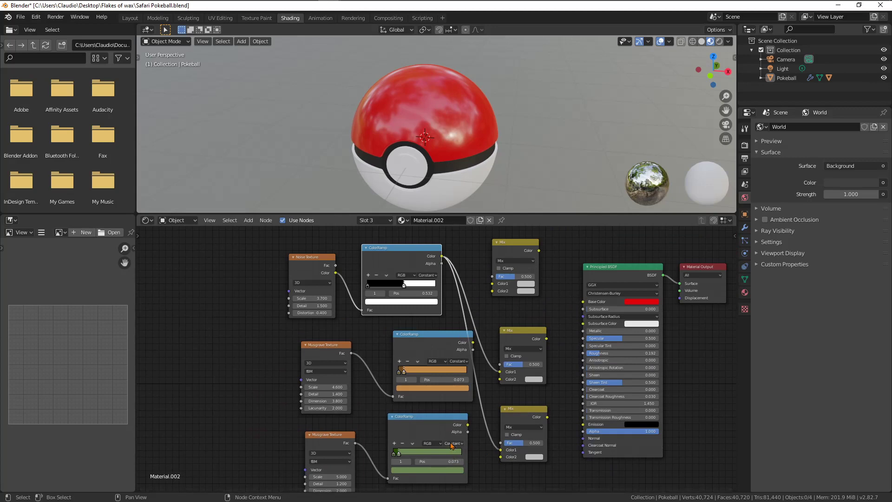
left_click_drag(467, 425, 501, 457)
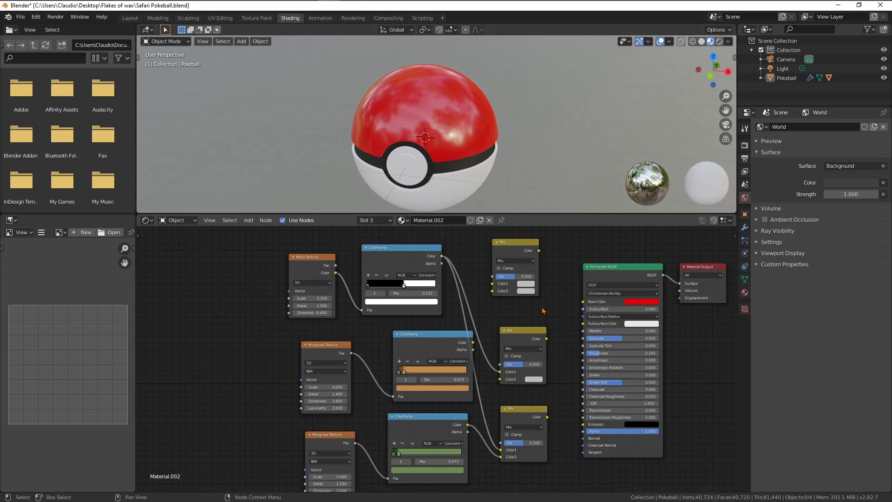
Connect the top Mix node to Base Color and set it to Lighten with factor 1.000.
left_click_drag(524, 246, 583, 302)
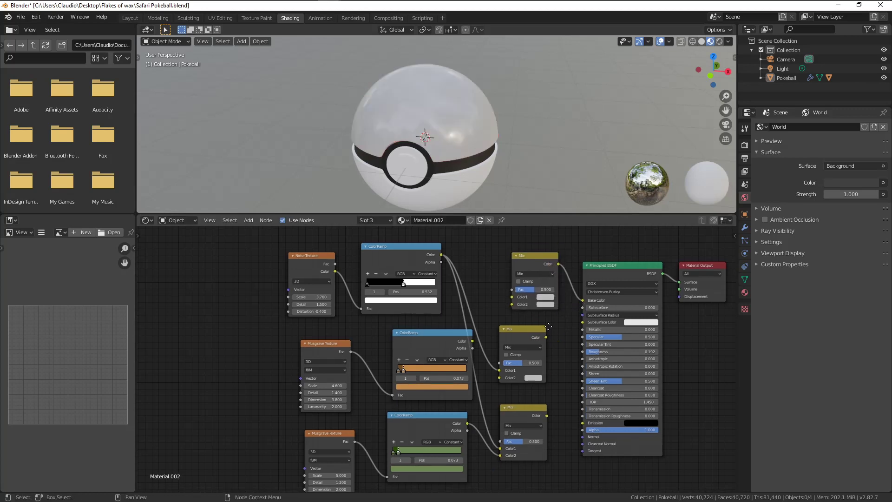
middle_click_drag(556, 341, 569, 356)
left_click_drag(544, 352, 510, 246)
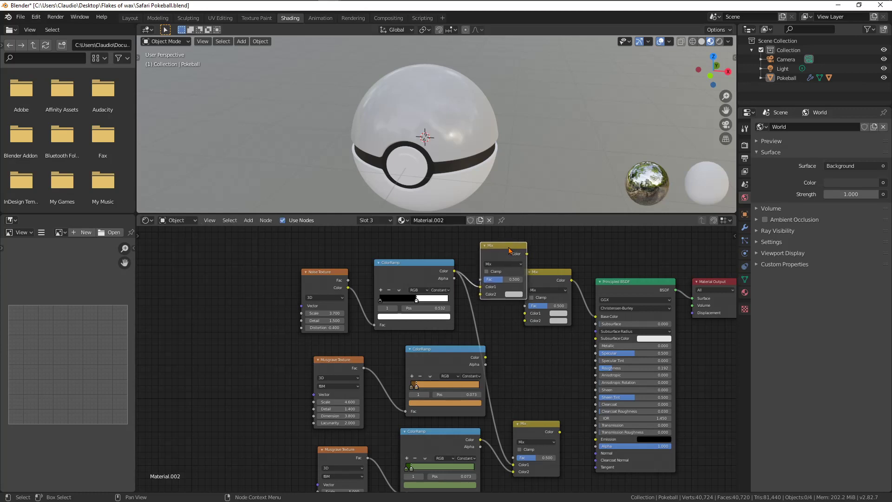
left_click(512, 264)
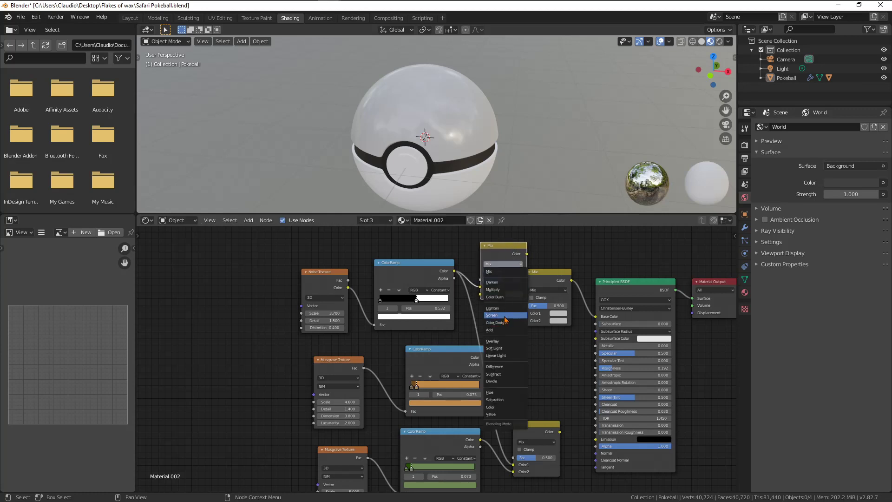
left_click(505, 308)
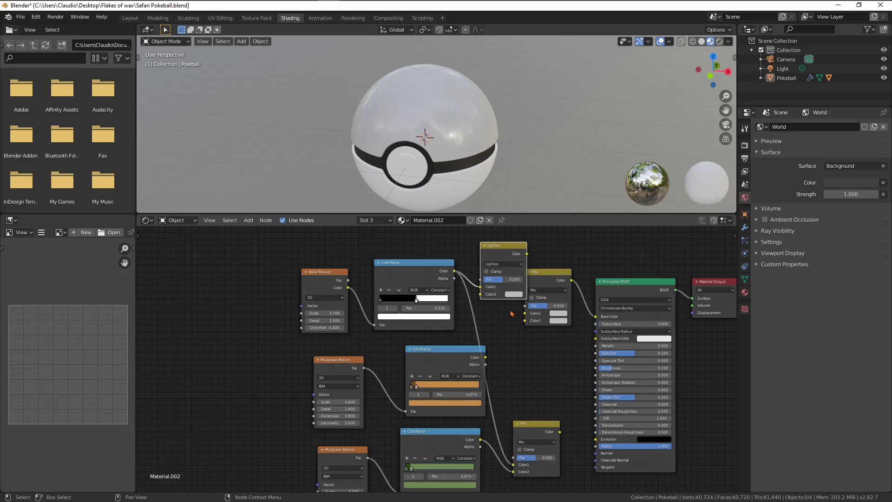
left_click_drag(502, 279, 522, 279)
Feed the orange ramp into Lighten's Color2 and link the Lighten output to Base Color.
left_click_drag(481, 295, 486, 357)
left_click_drag(515, 256, 534, 354)
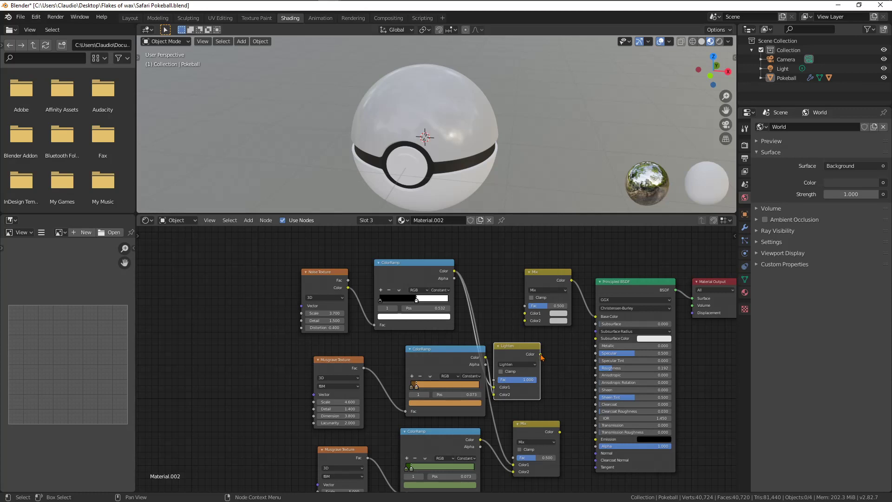
left_click_drag(541, 357, 527, 321)
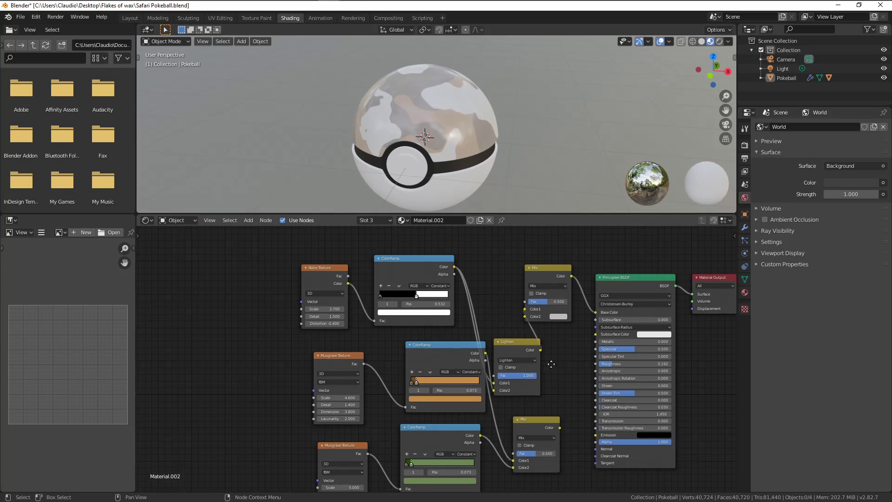
middle_click_drag(549, 379, 548, 355)
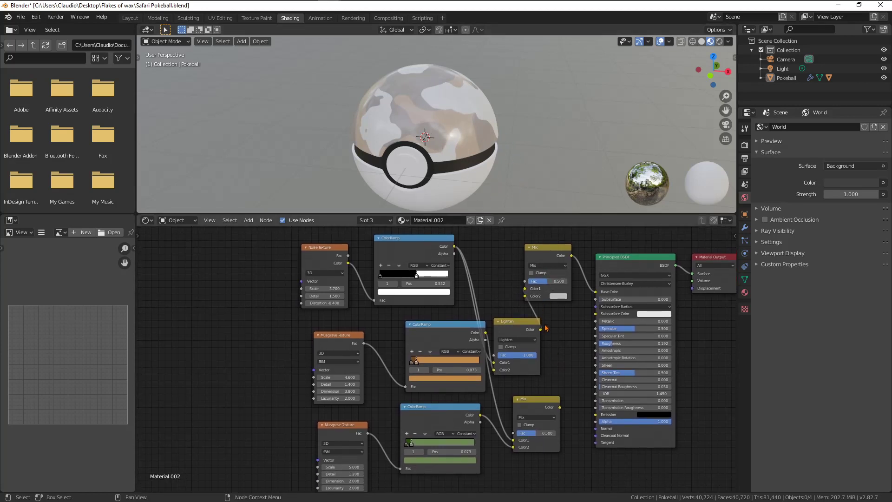
left_click_drag(541, 330, 595, 292)
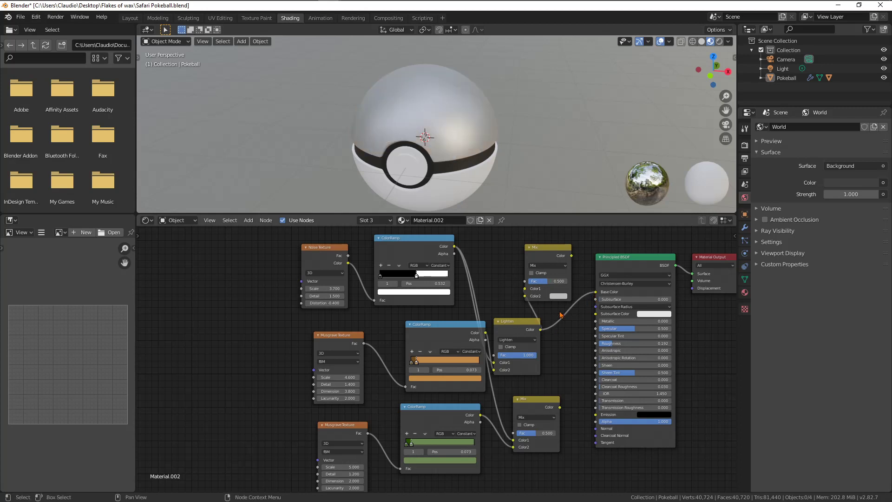
left_click_drag(540, 264, 526, 250)
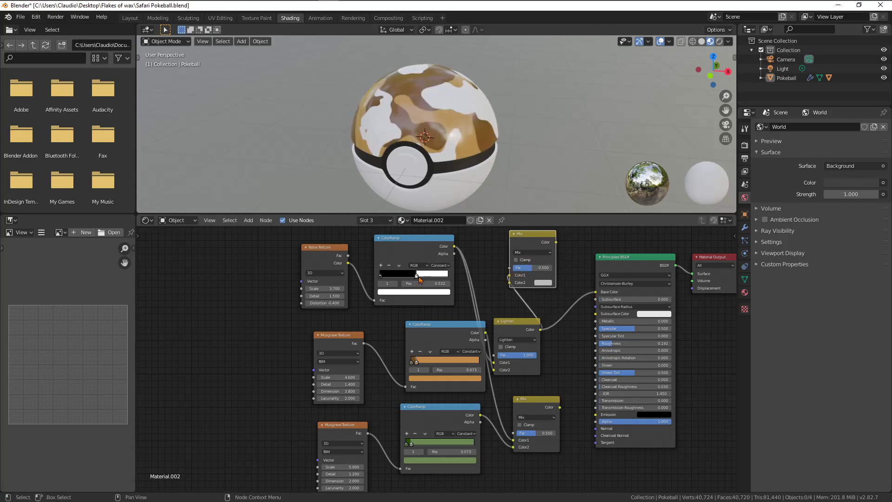
Set the black-white ramp's white stop to 0.509 and move the orange ramp left.
left_click_drag(416, 278, 414, 281)
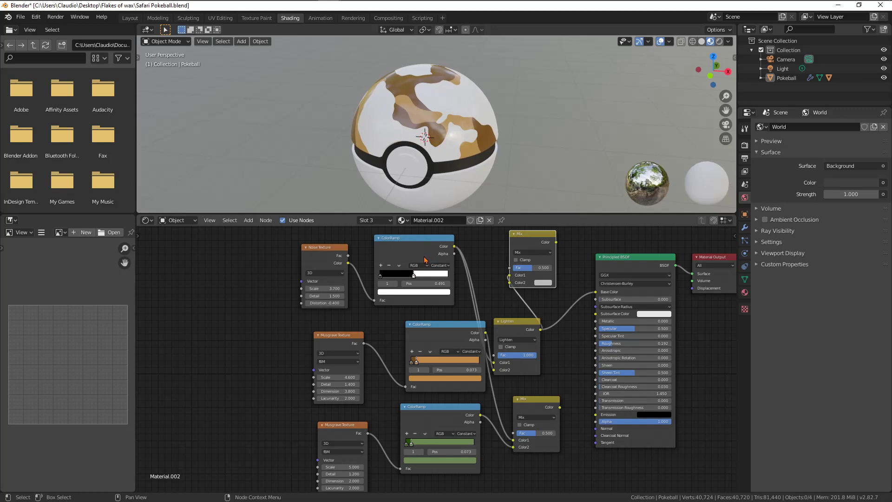
left_click_drag(415, 279, 416, 279)
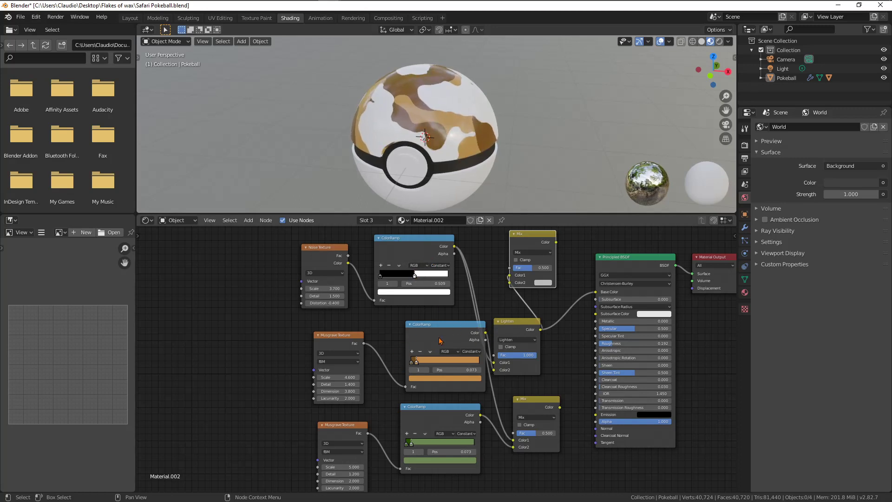
left_click_drag(446, 330, 425, 331)
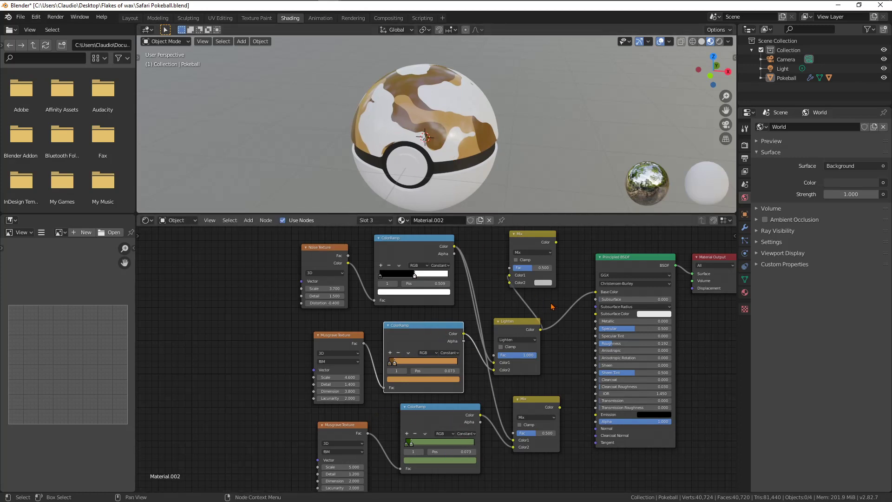
Switch the lower Mix node to Multiply blending with factor 1.000.
left_click(548, 415)
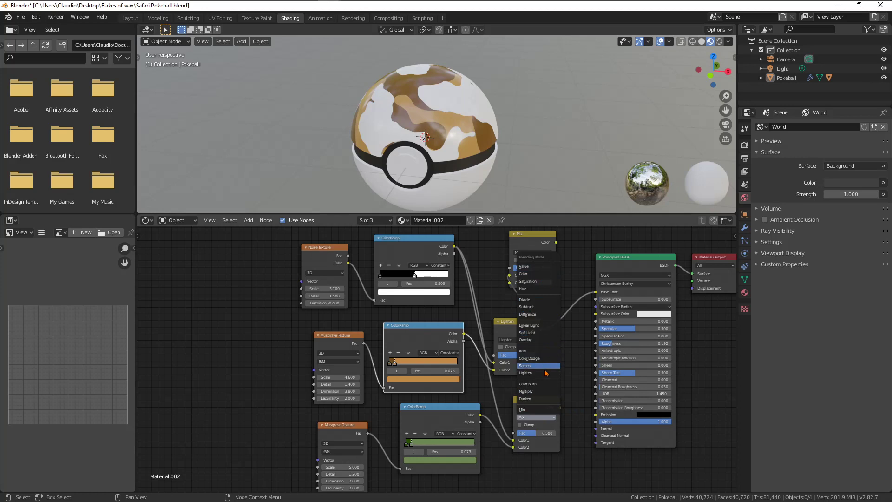
left_click(542, 392)
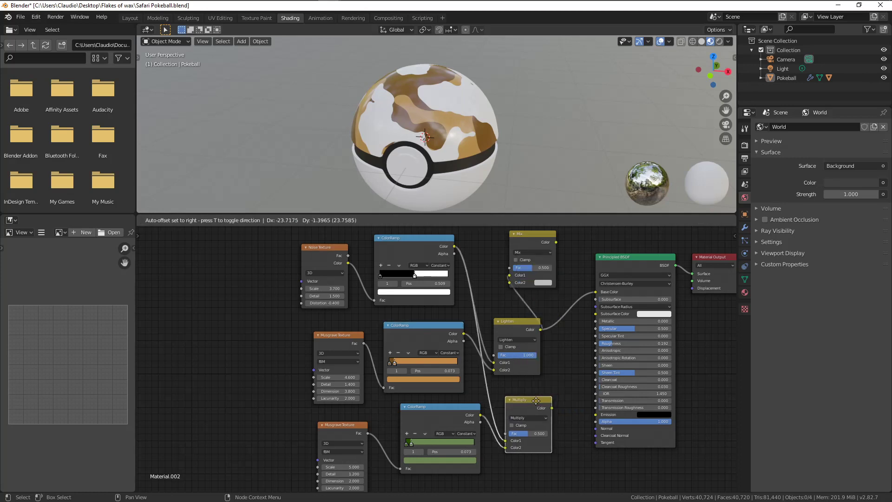
left_click_drag(551, 403, 542, 395)
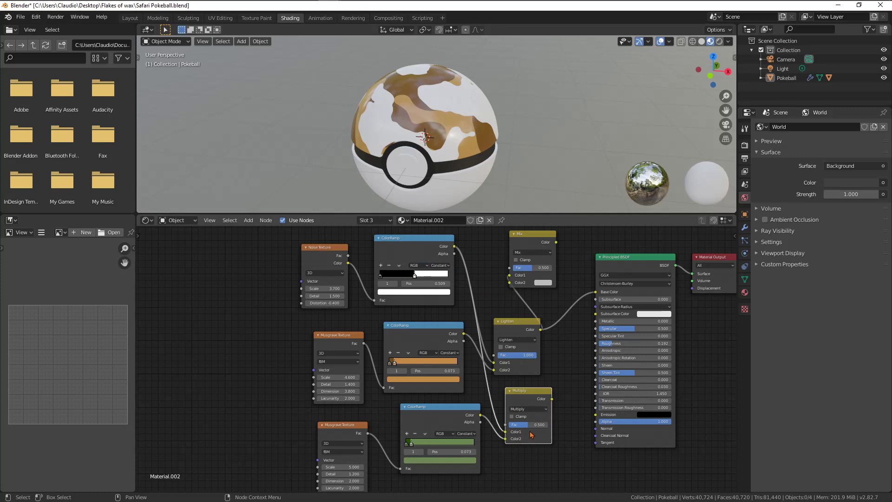
left_click_drag(530, 425, 551, 430)
Rearrange the Lighten and spare Mix nodes into a tidier layout.
mouse_move(513, 330)
left_mouse_down()
mouse_move(521, 321)
mouse_move(510, 328)
left_mouse_up()
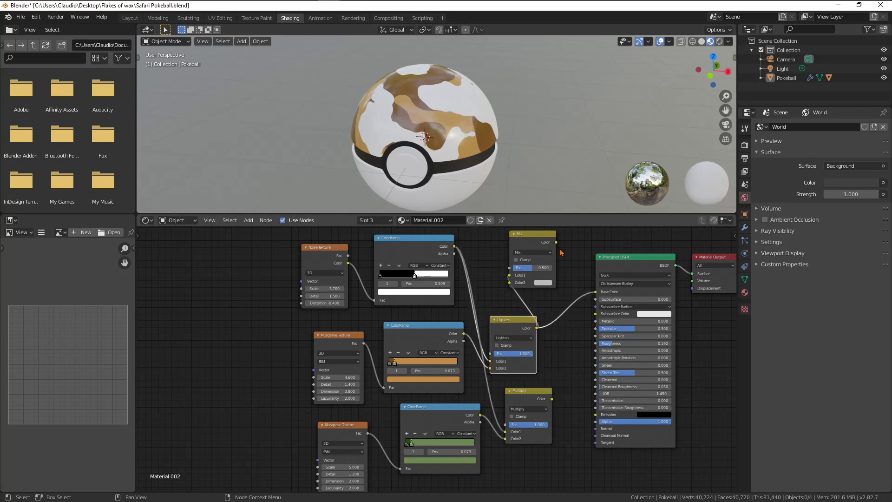
left_click_drag(545, 238, 569, 234)
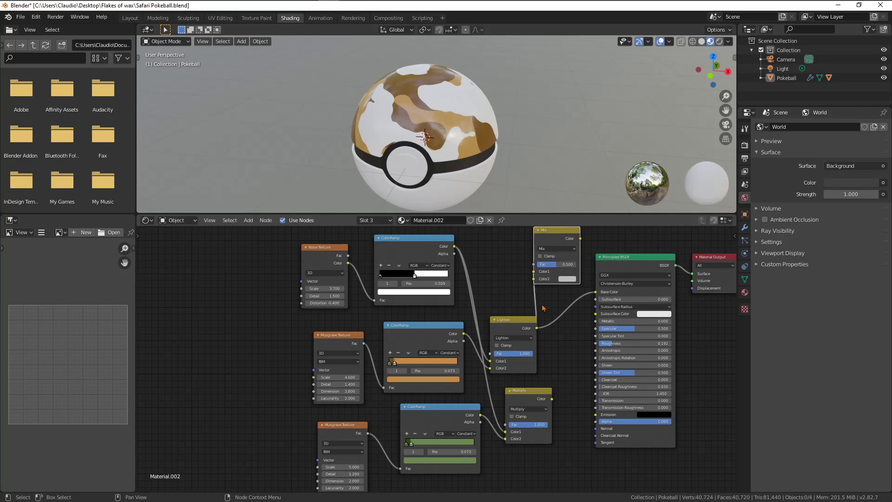
left_click_drag(526, 324, 525, 318)
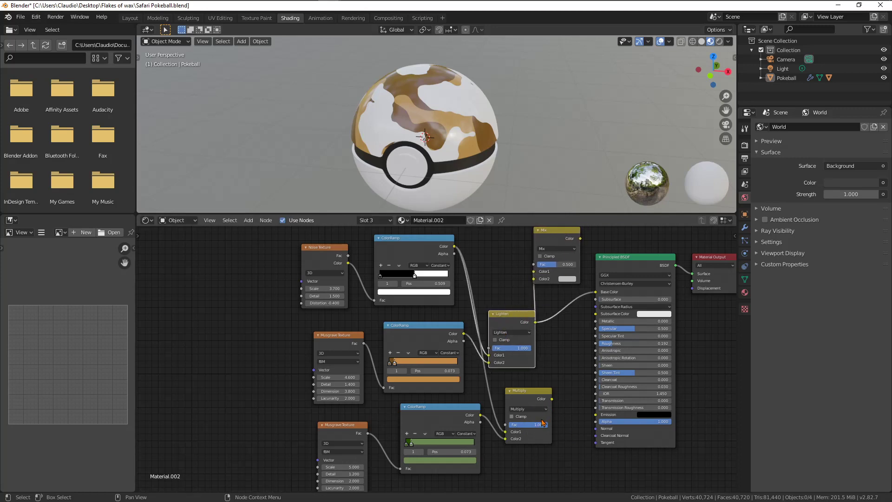
middle_click_drag(566, 361, 540, 381)
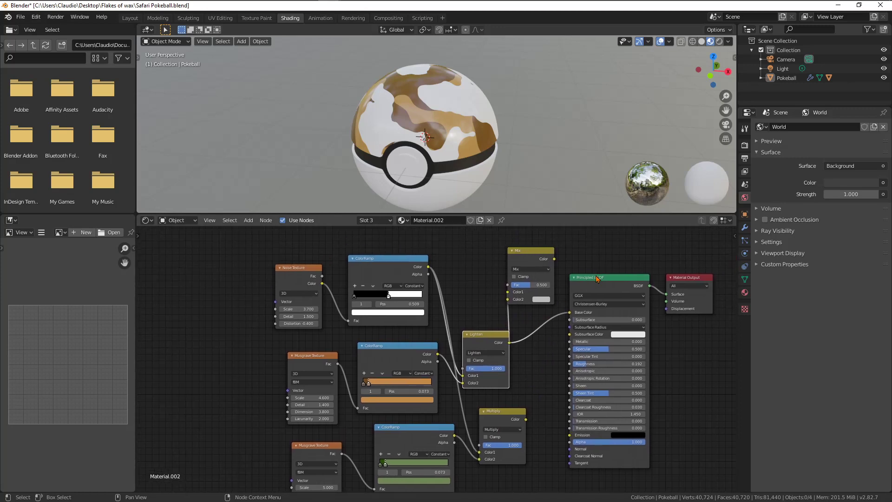
Insert the spare Mix node after Lighten, feed Multiply into its Color2, and output to Base Color.
left_click_drag(598, 279, 610, 278)
left_click_drag(537, 259, 581, 363)
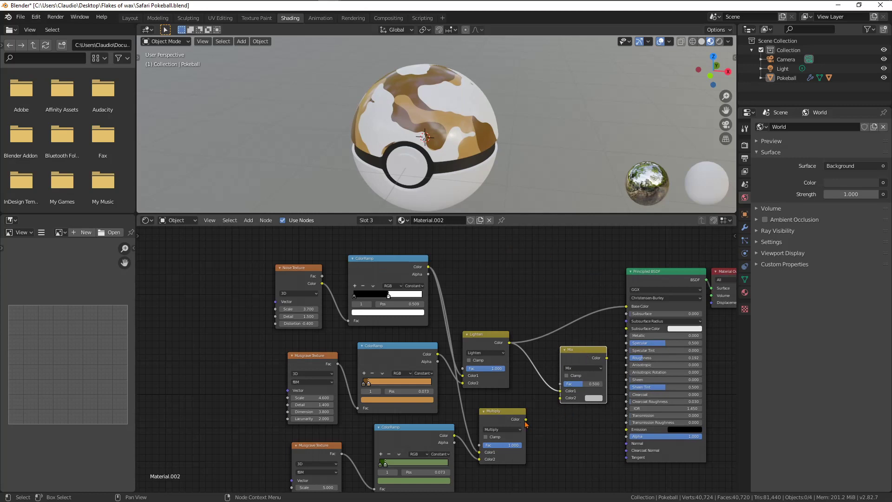
left_click_drag(526, 420, 566, 408)
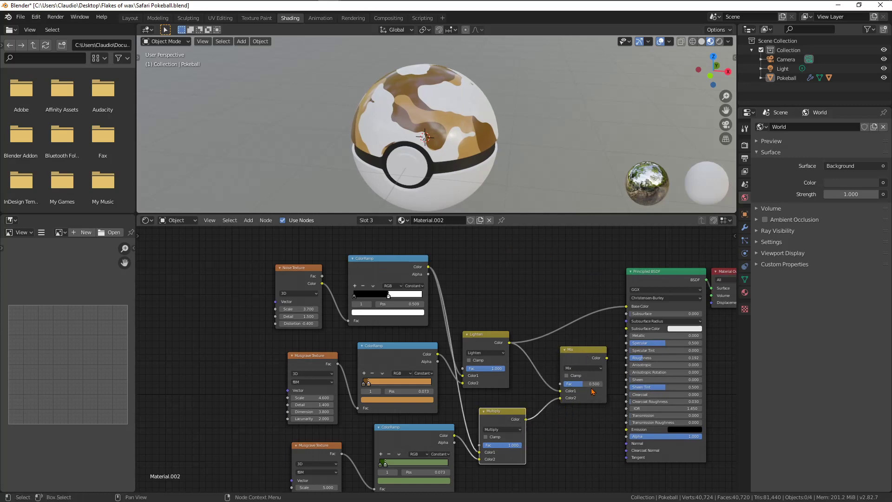
left_click(590, 368)
left_click(599, 365)
left_click_drag(607, 358, 627, 306)
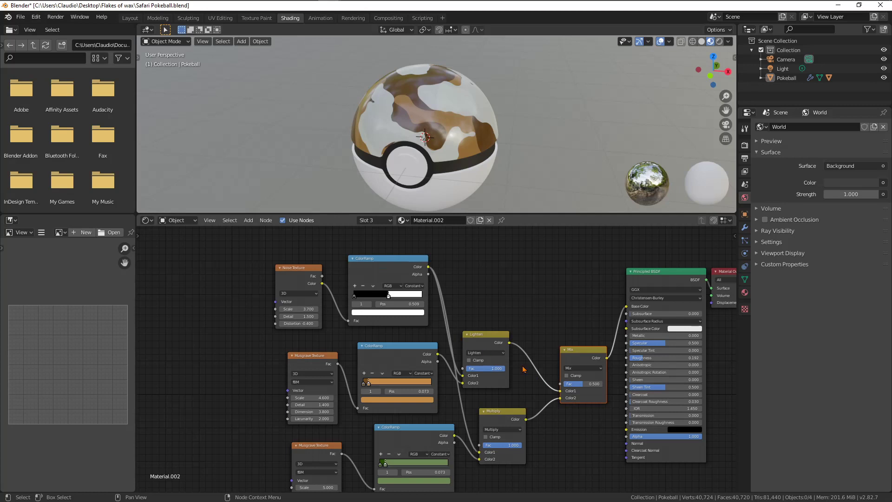
Drive this Mix node's factor with the top ColorRamp and set its blend mode to Multiply.
left_click_drag(585, 388, 588, 388)
left_click_drag(428, 267, 561, 385)
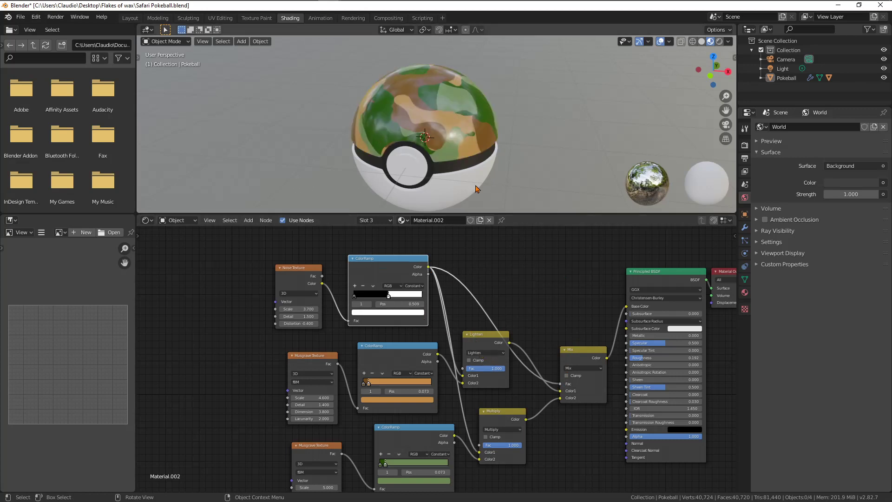
left_click(593, 368)
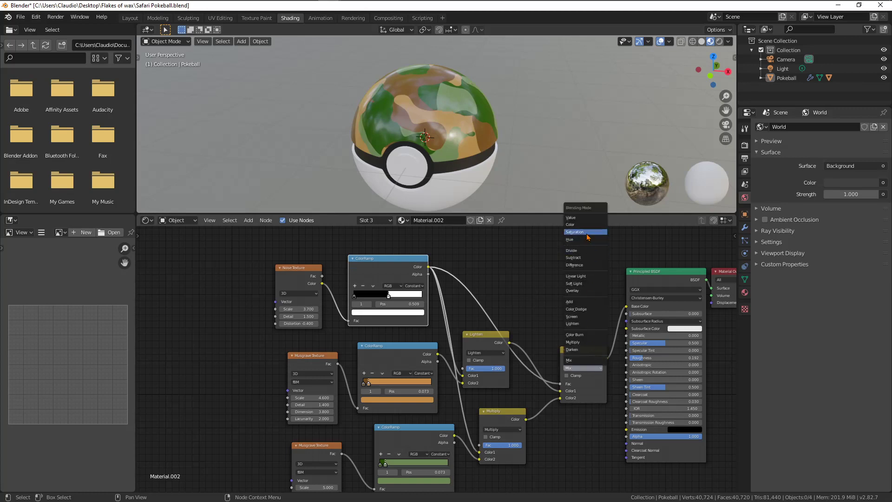
left_click(587, 342)
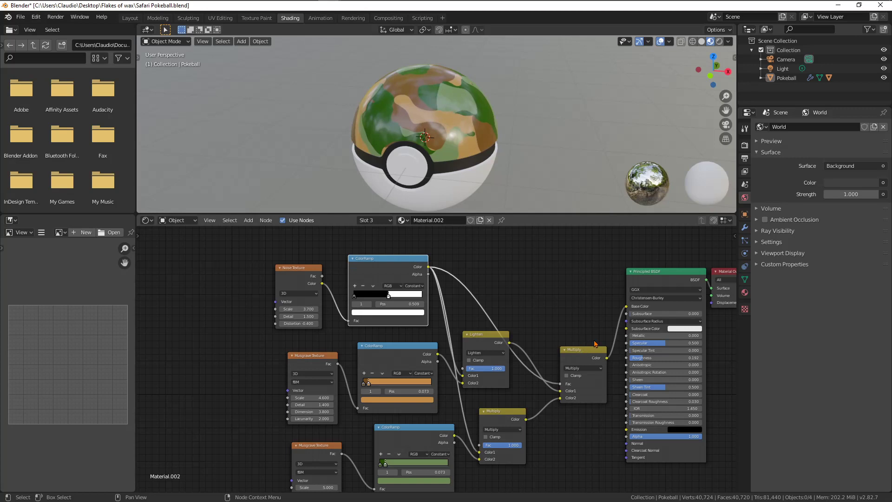
middle_click_drag(565, 333, 556, 296)
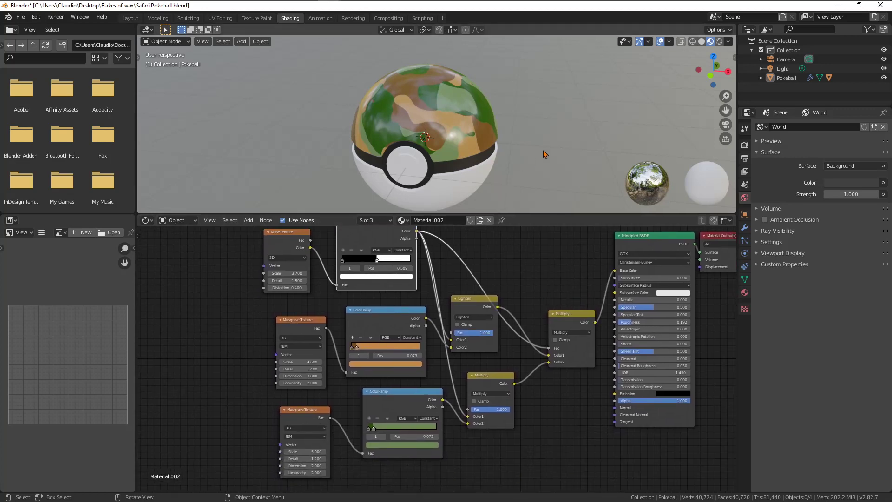
Retune the Musgrave and Noise scales (lower Musgrave 5.400, Noise 4.300), orbiting to check the pattern.
mouse_move(545, 155)
middle_mouse_down()
mouse_move(571, 183)
mouse_move(510, 139)
mouse_move(549, 171)
mouse_move(531, 162)
middle_mouse_up()
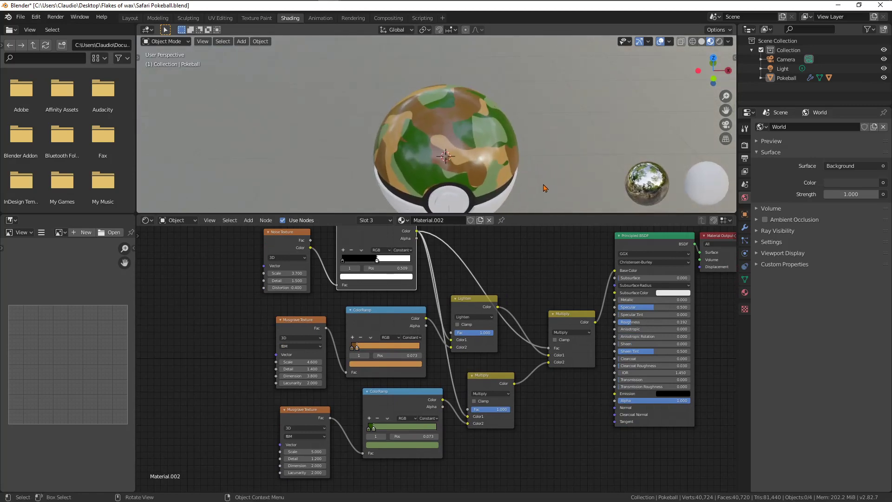
mouse_move(505, 158)
middle_mouse_down()
mouse_move(524, 132)
mouse_move(518, 158)
middle_mouse_up()
scroll(527, 146, "down", 1)
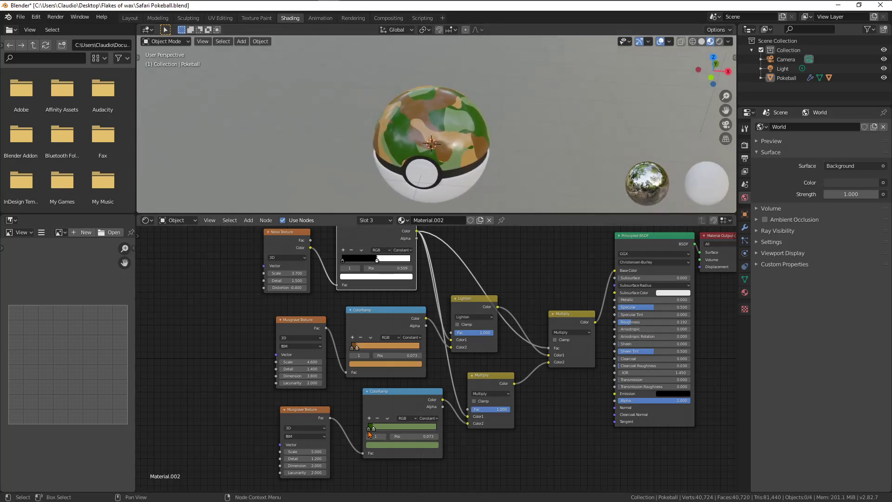
mouse_move(305, 452)
left_mouse_down()
mouse_move(287, 452)
mouse_move(311, 452)
left_mouse_up()
middle_click_drag(502, 149, 521, 185)
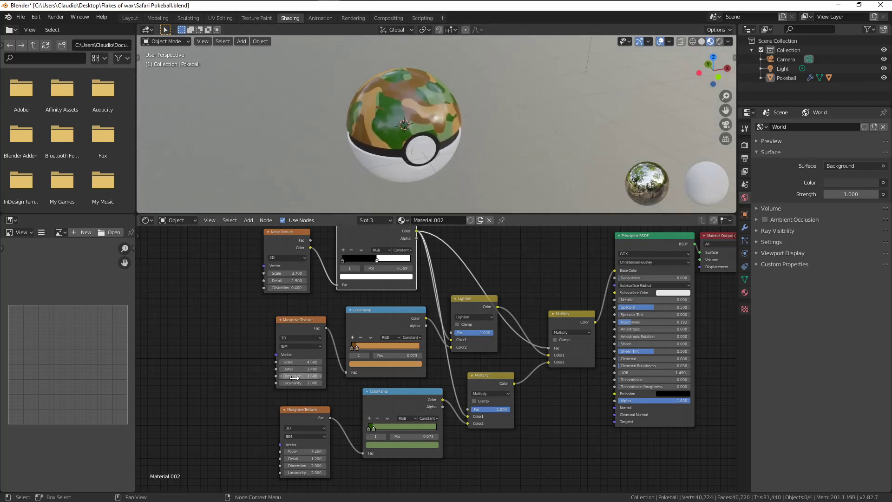
left_click_drag(292, 364, 272, 364)
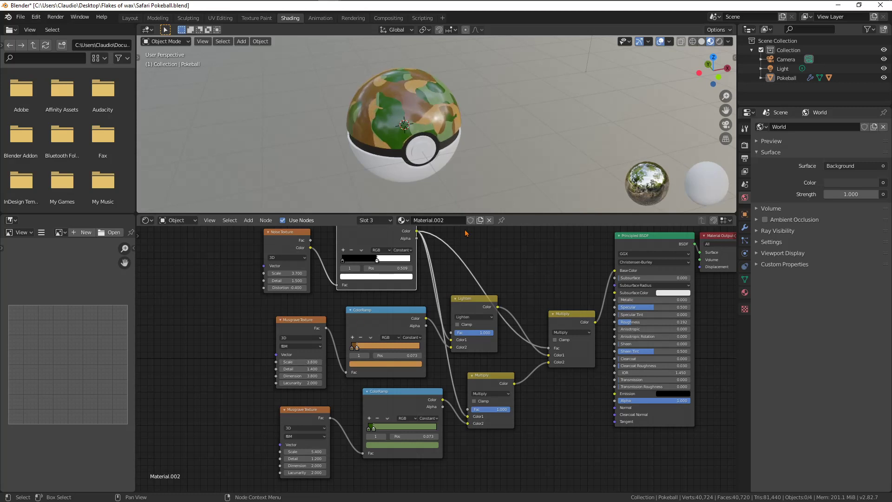
middle_click_drag(538, 175, 485, 139)
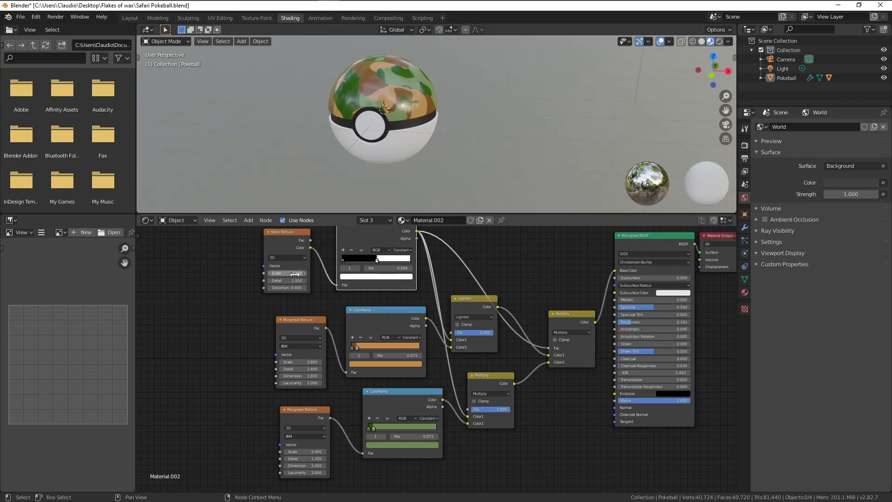
mouse_move(286, 273)
left_mouse_down()
mouse_move(314, 273)
mouse_move(287, 274)
left_mouse_up()
middle_click_drag(333, 380, 344, 401)
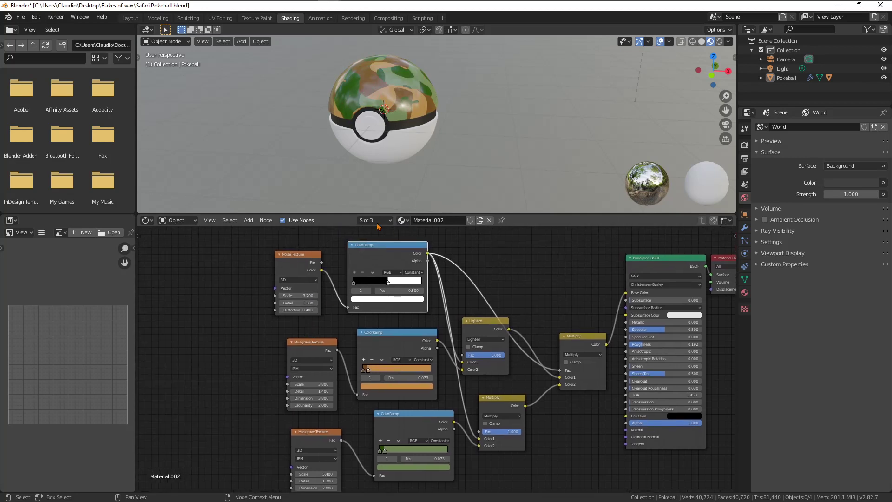
Duplicate the middle Musgrave Texture, connect it to the top ColorRamp, and move the Noise Texture aside.
left_click(319, 347)
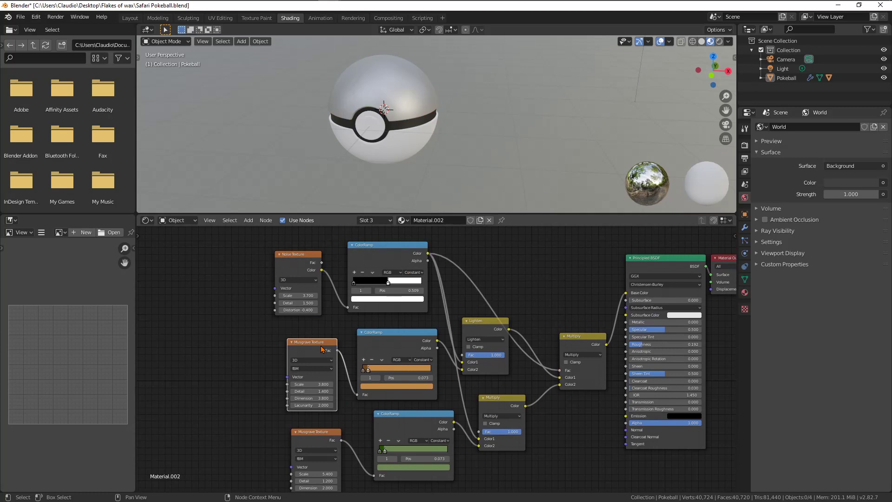
key("shift+d")
left_click(224, 312)
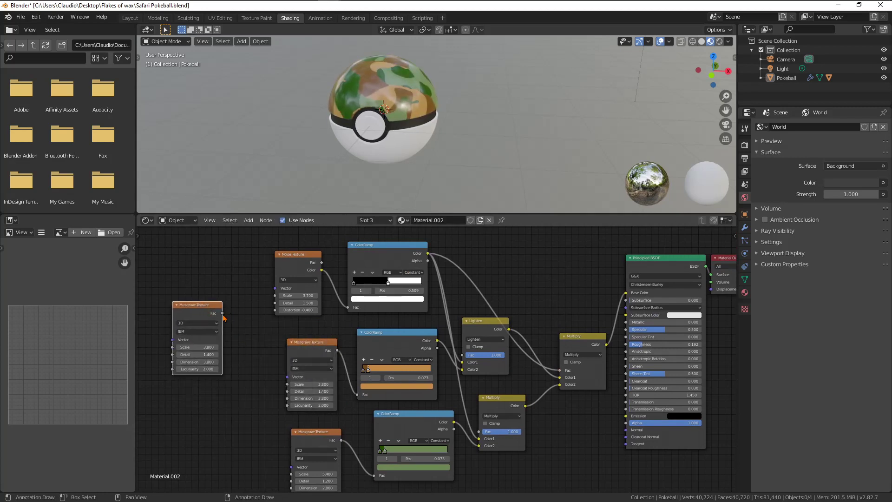
left_click_drag(223, 313, 348, 308)
left_click_drag(213, 310, 254, 290)
left_click_drag(305, 254, 188, 348)
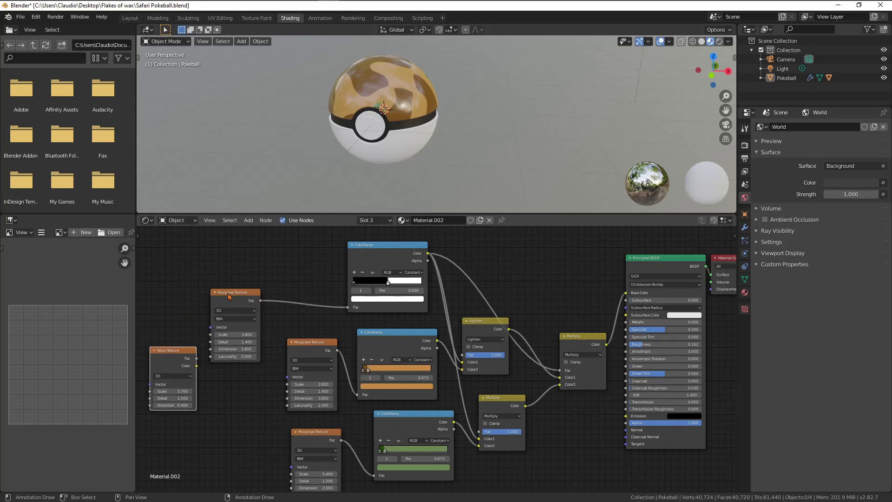
left_click_drag(228, 296, 286, 254)
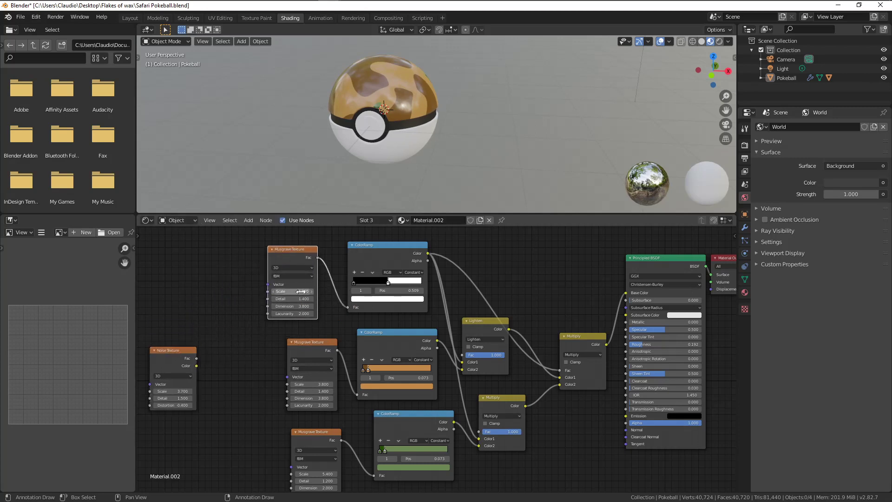
Slide the top ramp's stop far left and settle the new Musgrave Scale at 5.900.
mouse_move(301, 291)
left_mouse_down()
mouse_move(321, 292)
mouse_move(301, 291)
left_mouse_up()
left_click_drag(391, 286, 359, 286)
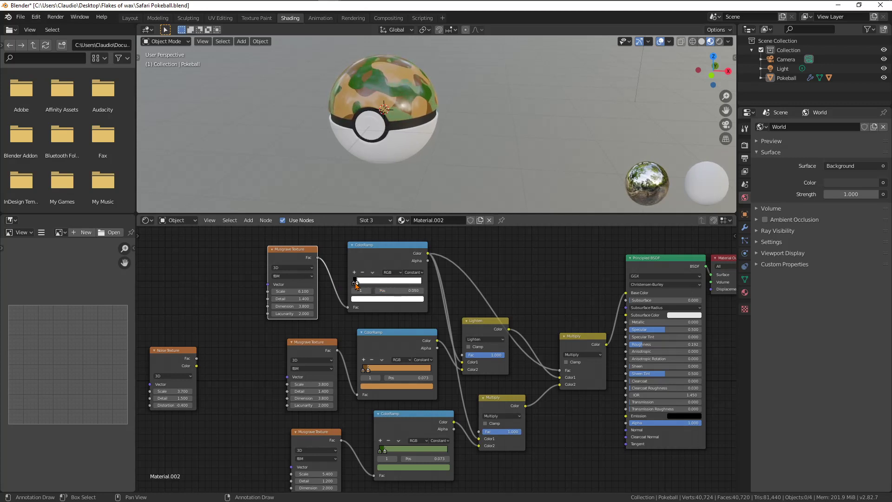
middle_click_drag(474, 114, 466, 132)
left_click_drag(308, 291, 290, 292)
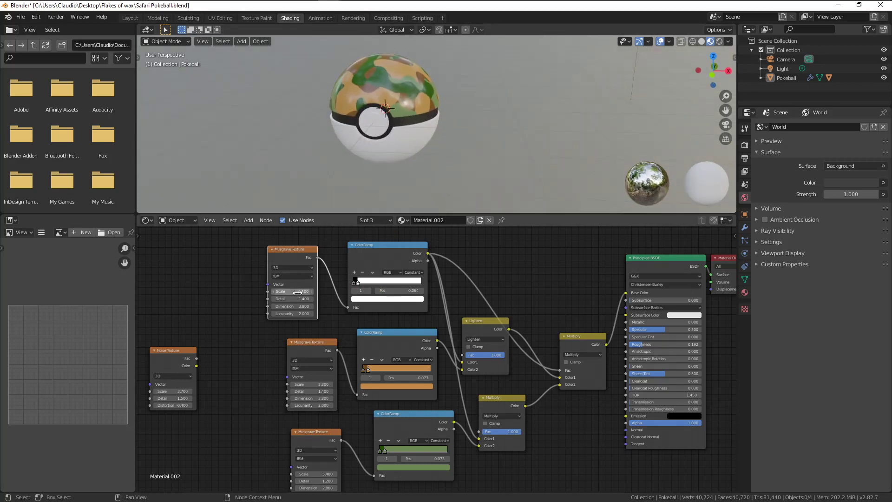
key("ctrl+z")
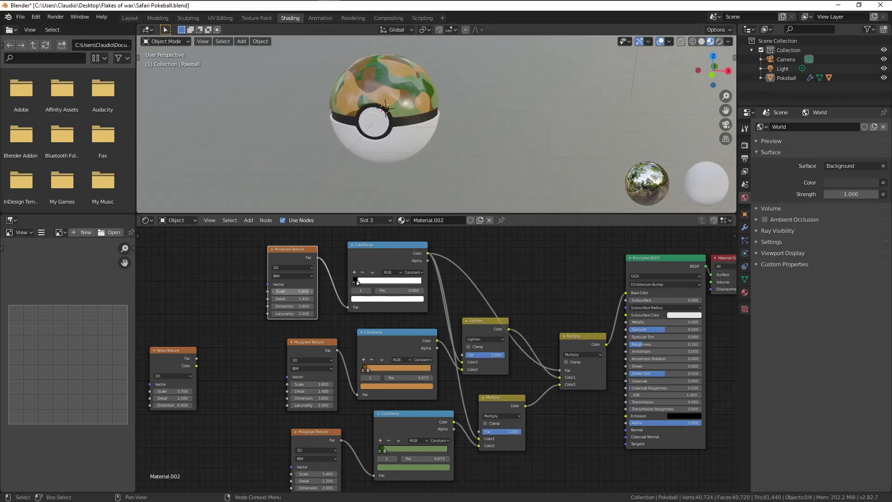
left_click_drag(297, 291, 294, 291)
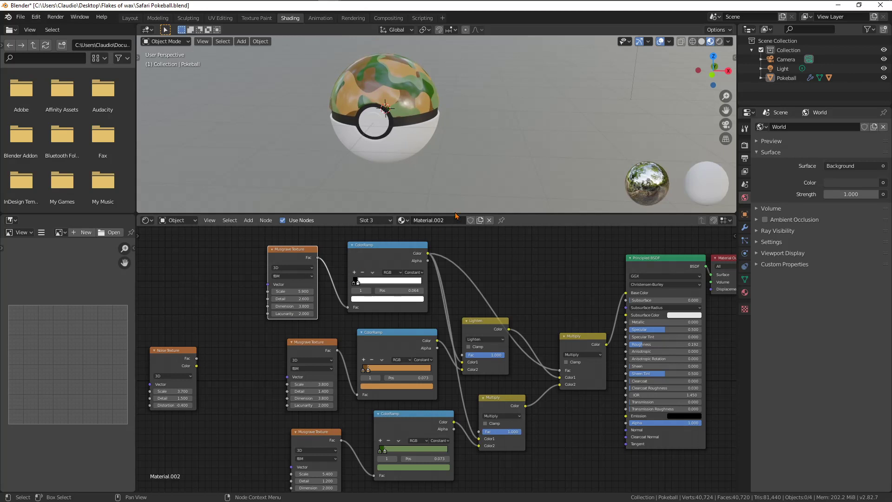
middle_click_drag(452, 146, 446, 195)
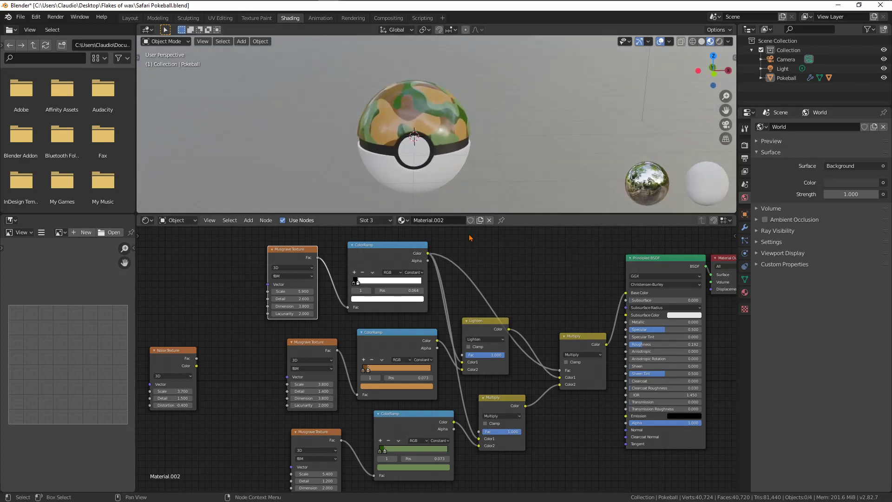
Orbit around the camouflaged Pokéball and switch the viewport to Rendered shading.
middle_click_drag(462, 139, 476, 152)
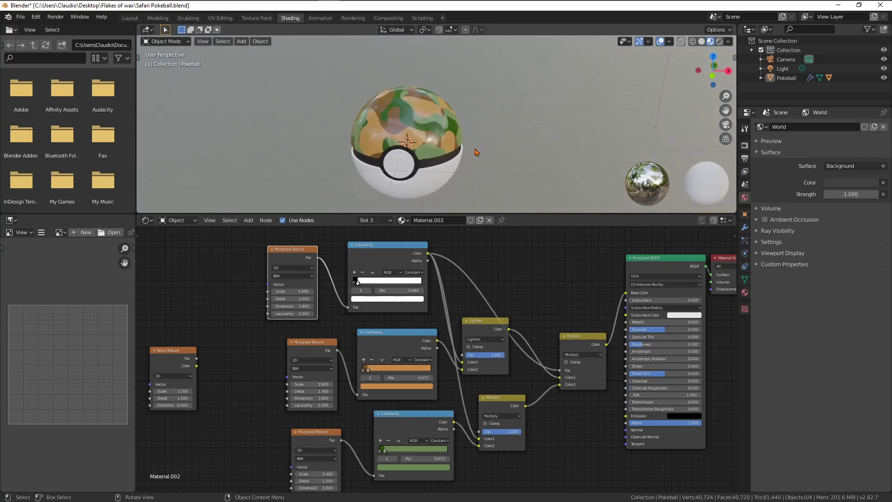
left_click(720, 41)
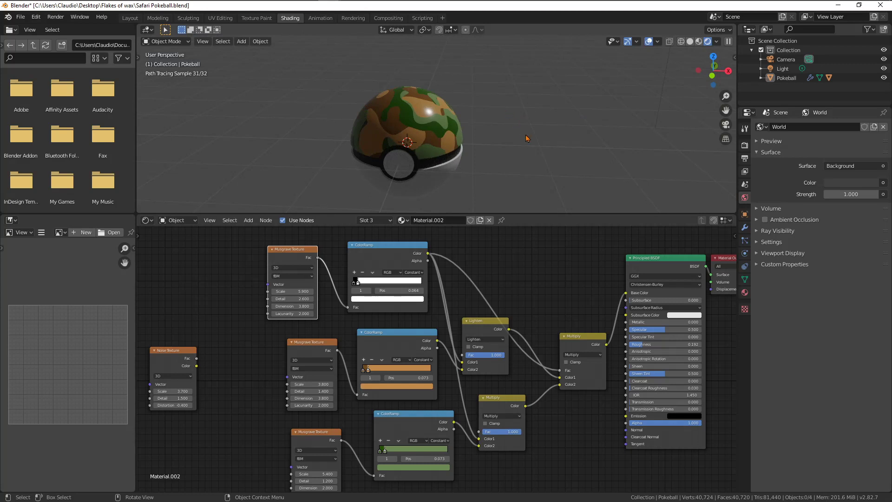